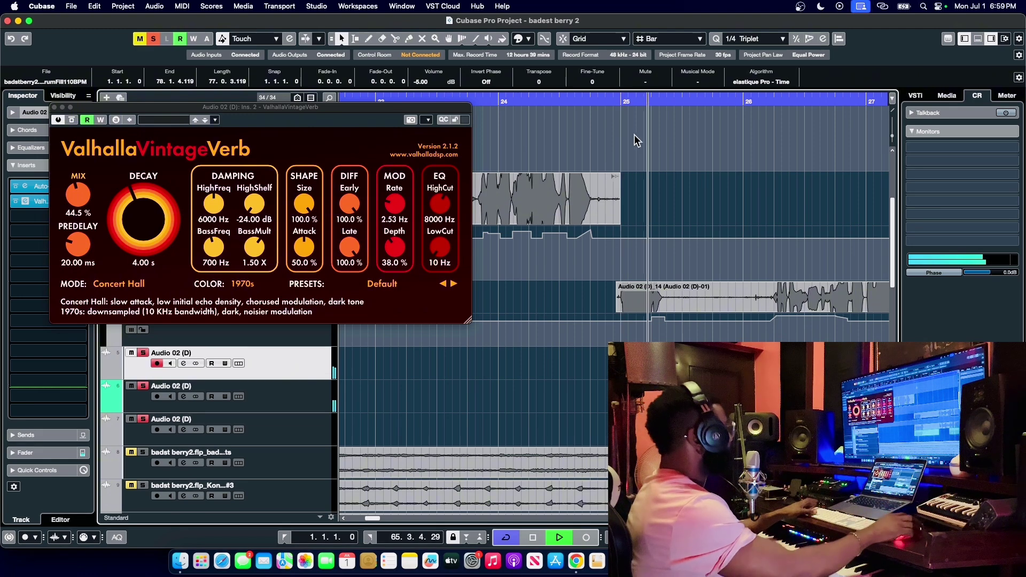
Step: Listen to the stacked vocal tracks from just before bar 25 into bar 26
{"action": "key", "text": "g"}
{"action": "key", "text": "g"}
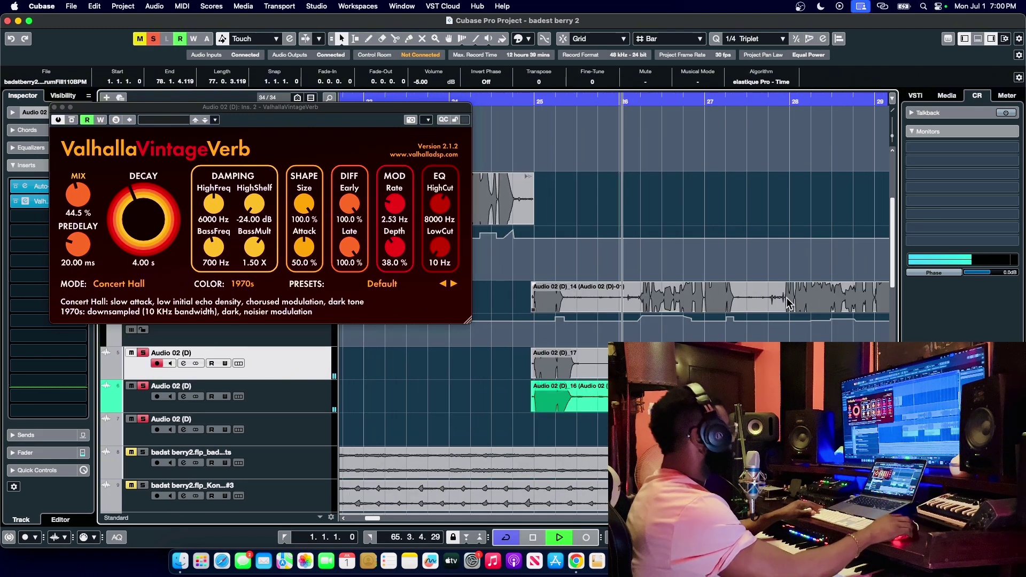
{"action": "key", "text": "h"}
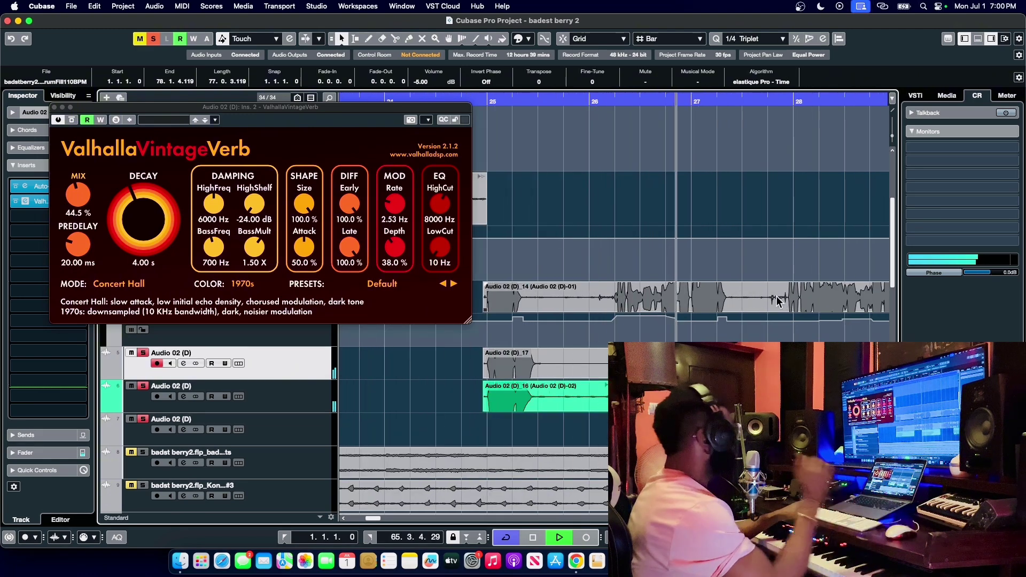
{"action": "key", "text": "space"}
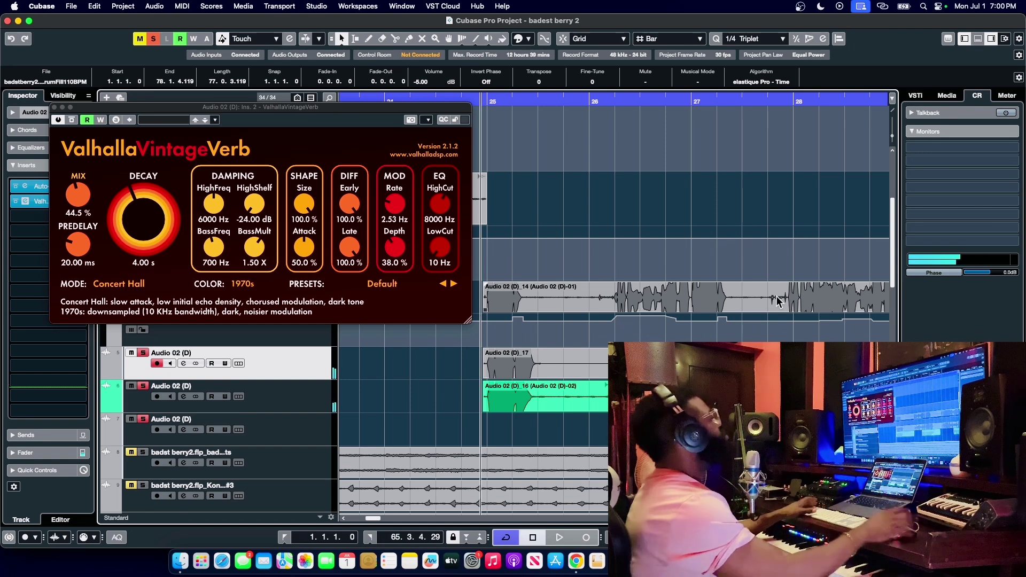
Step: Audition the vocal phrase at bar 27 repeatedly in short bursts to hear how the reverb sits
{"action": "left_click", "coordinate": [700, 102]}
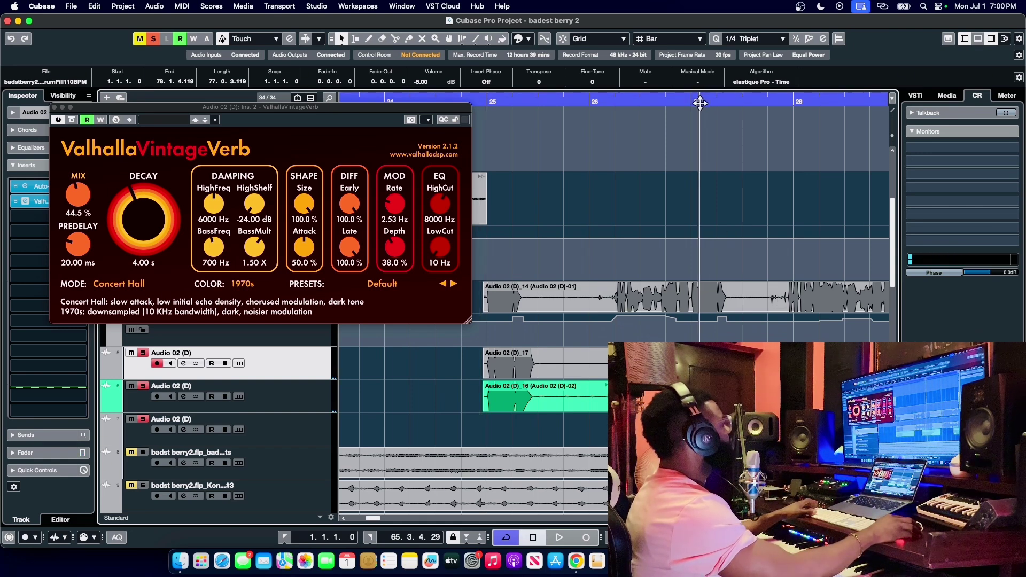
{"action": "key", "text": "space"}
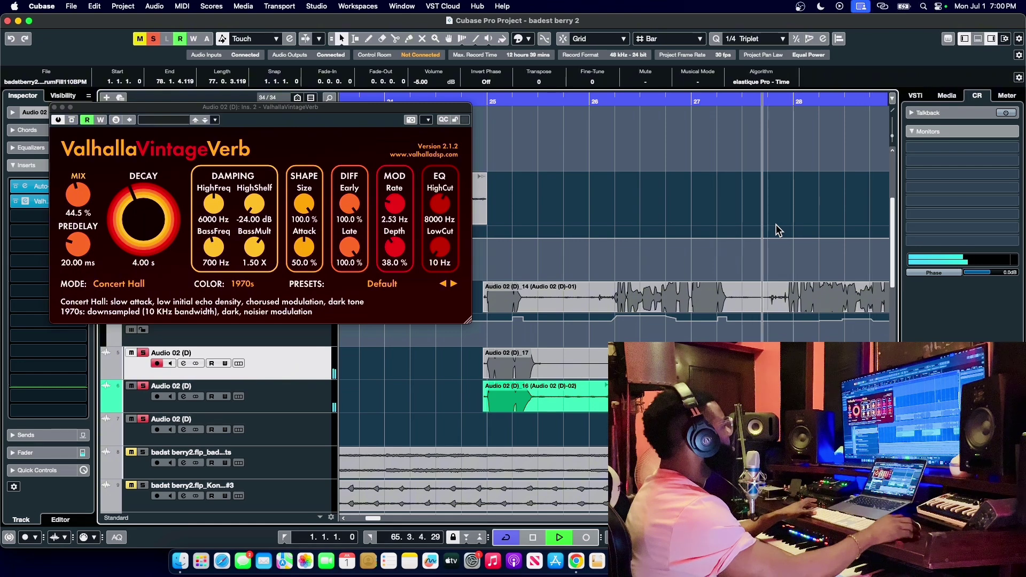
{"action": "key", "text": "space"}
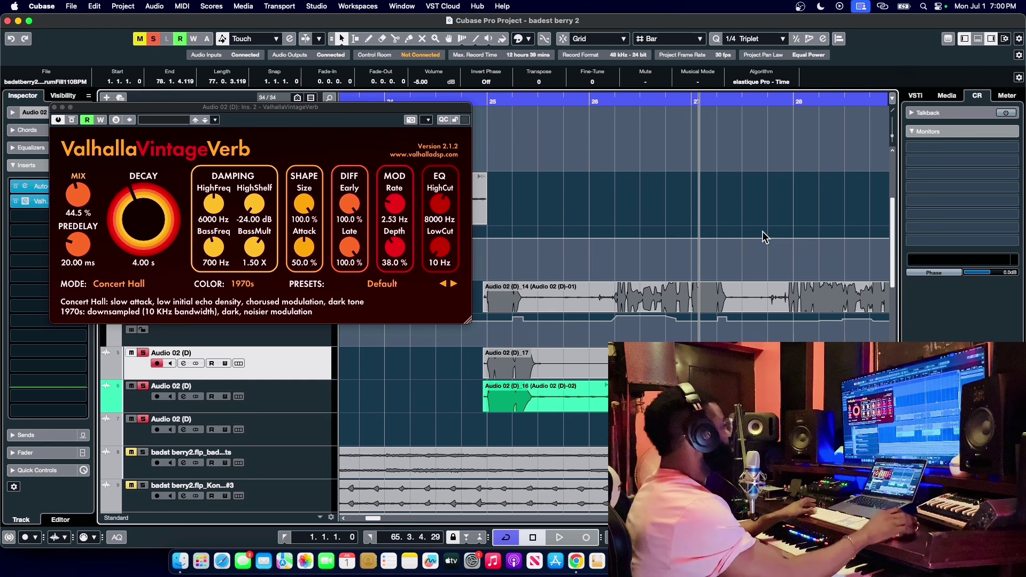
{"action": "left_click", "coordinate": [690, 204]}
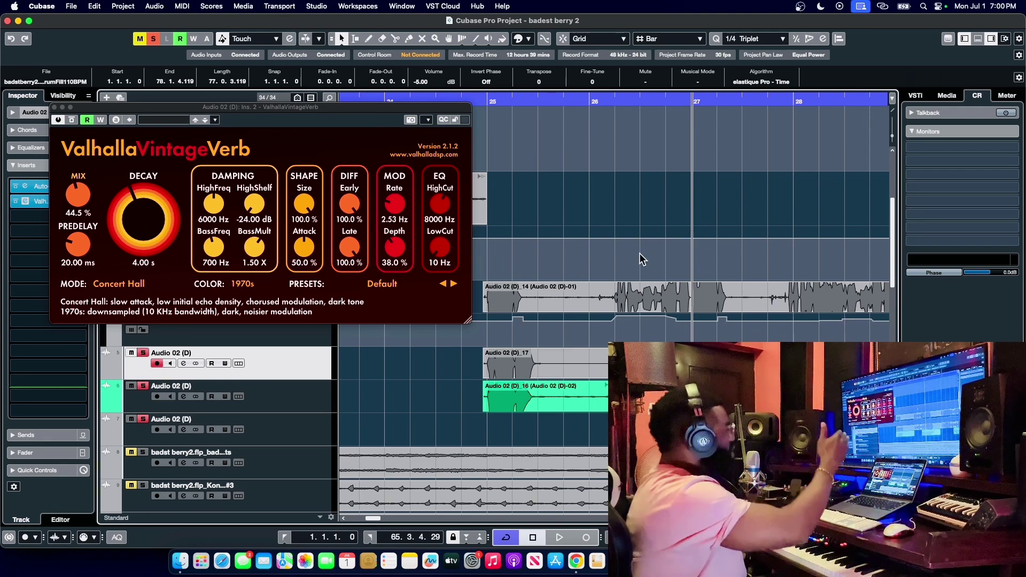
{"action": "key", "text": "space"}
{"action": "key", "text": "space"}
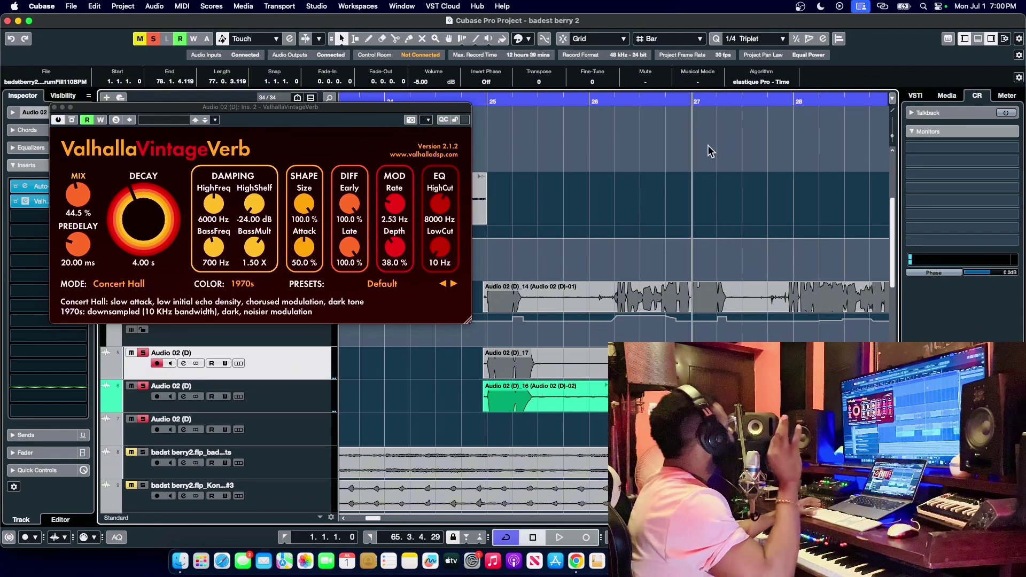
{"action": "key", "text": "space"}
{"action": "key", "text": "space"}
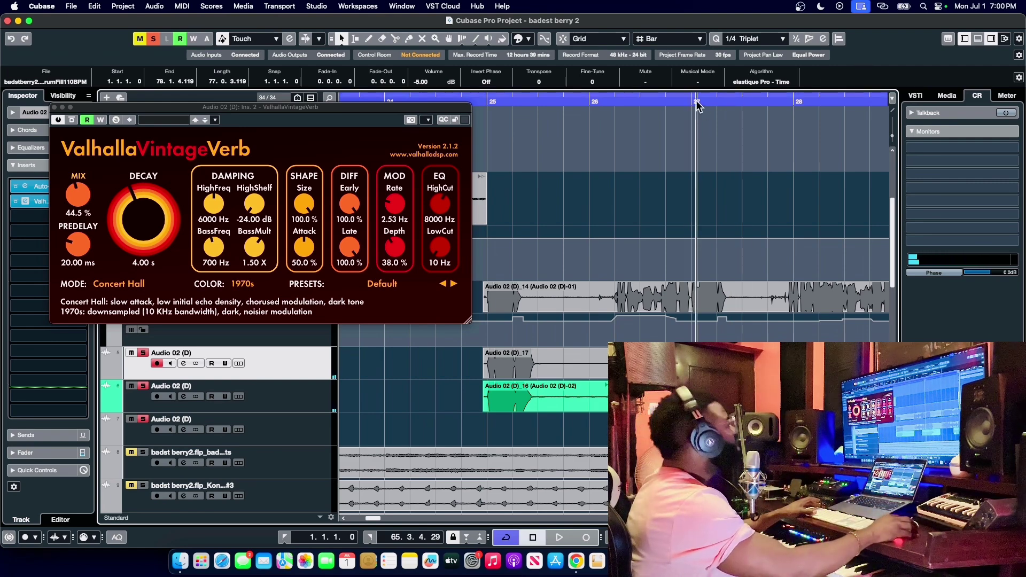
{"action": "key", "text": "space"}
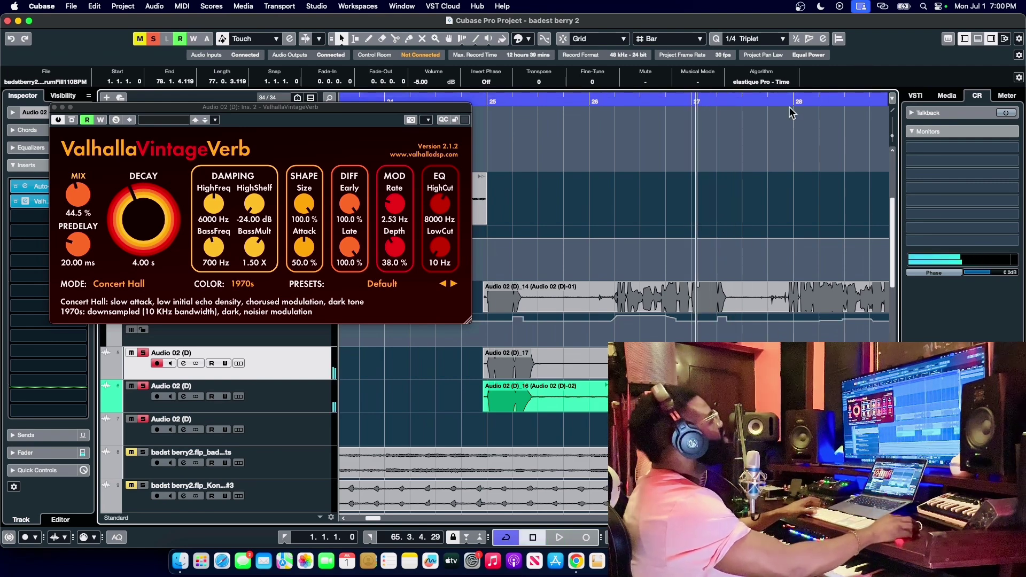
{"action": "key", "text": "space"}
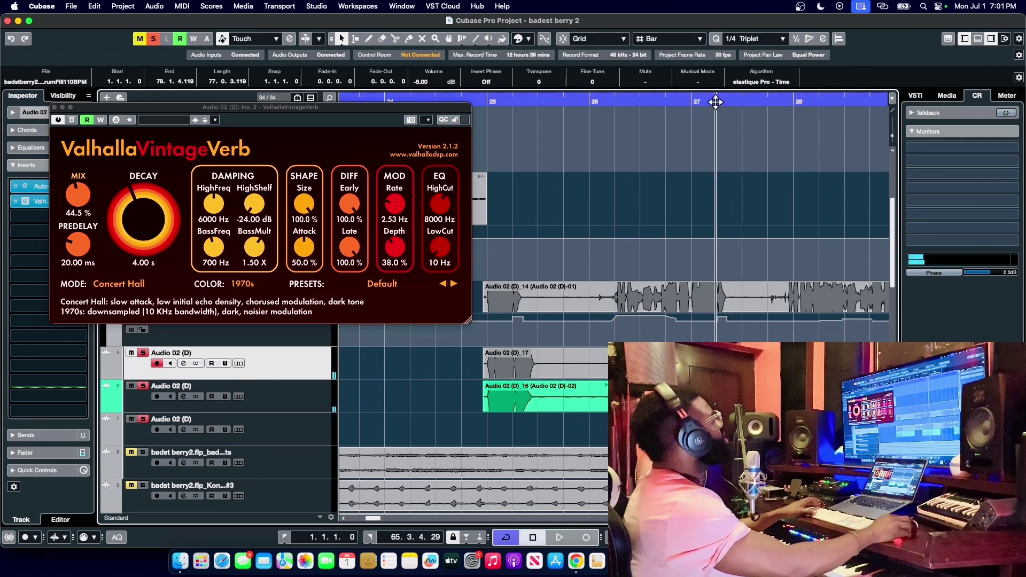
Step: Audition the start of the vocal phrase at bar 28 and place the playback cursor just before that bar
{"action": "left_click", "coordinate": [791, 102]}
{"action": "key", "text": "space"}
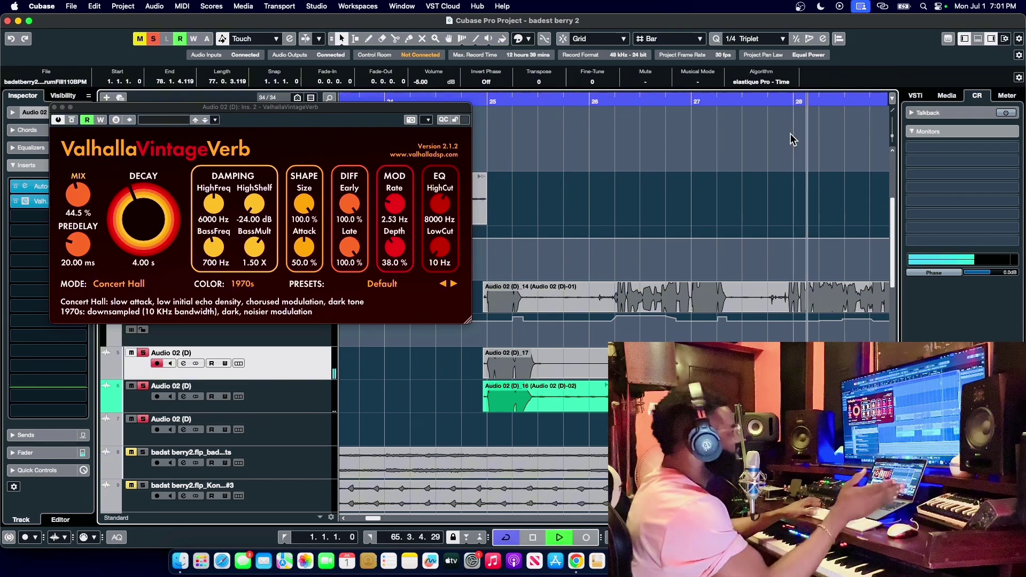
{"action": "key", "text": "space"}
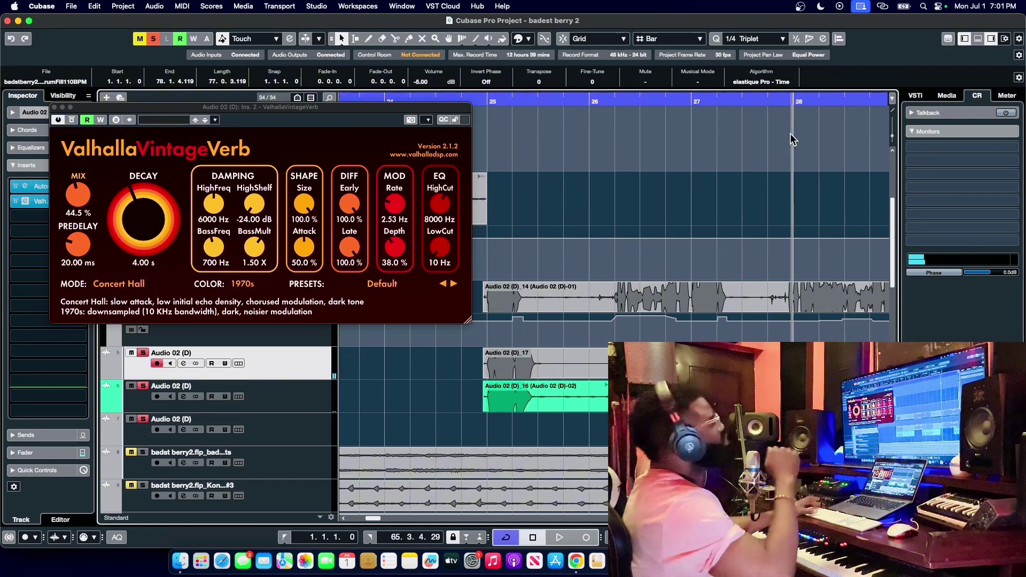
{"action": "key", "text": "space"}
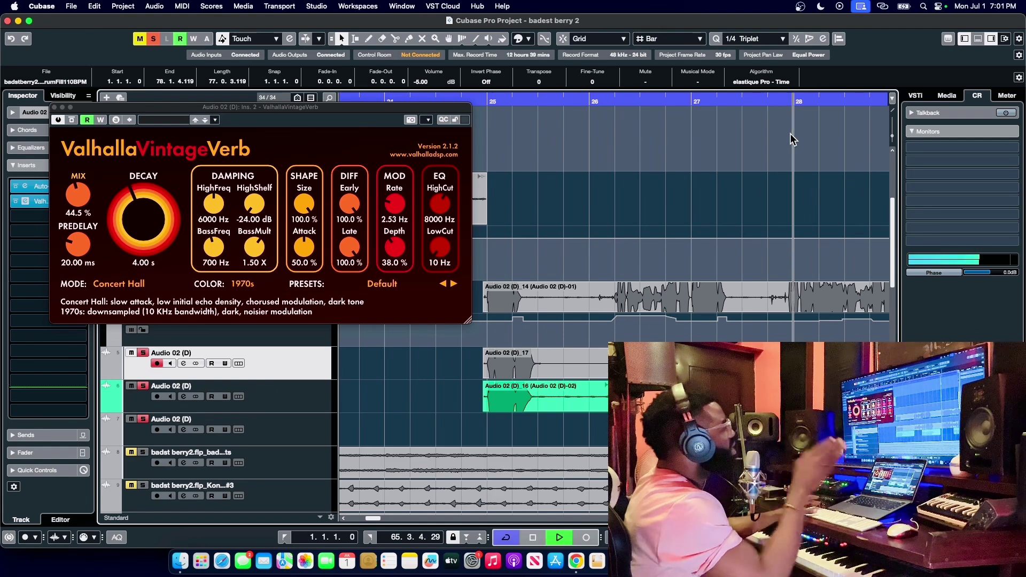
{"action": "key", "text": "space"}
{"action": "left_click", "coordinate": [781, 102]}
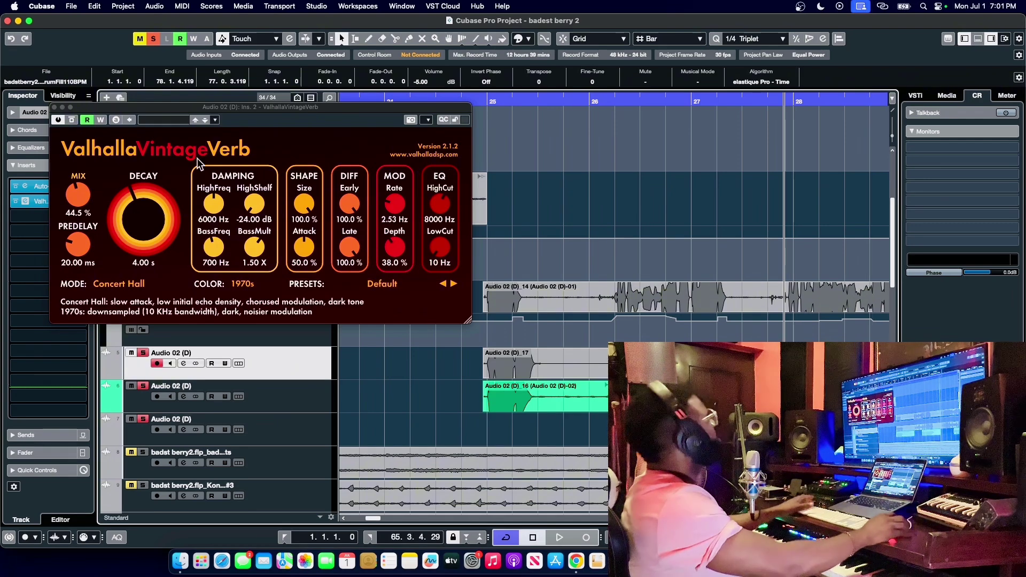
Step: Enable automation writing in ValhallaVintageVerb and record a lowering of its Mix knob during playback around bar 26
{"action": "left_click_drag", "start_coordinate": [208, 107], "coordinate": [191, 207]}
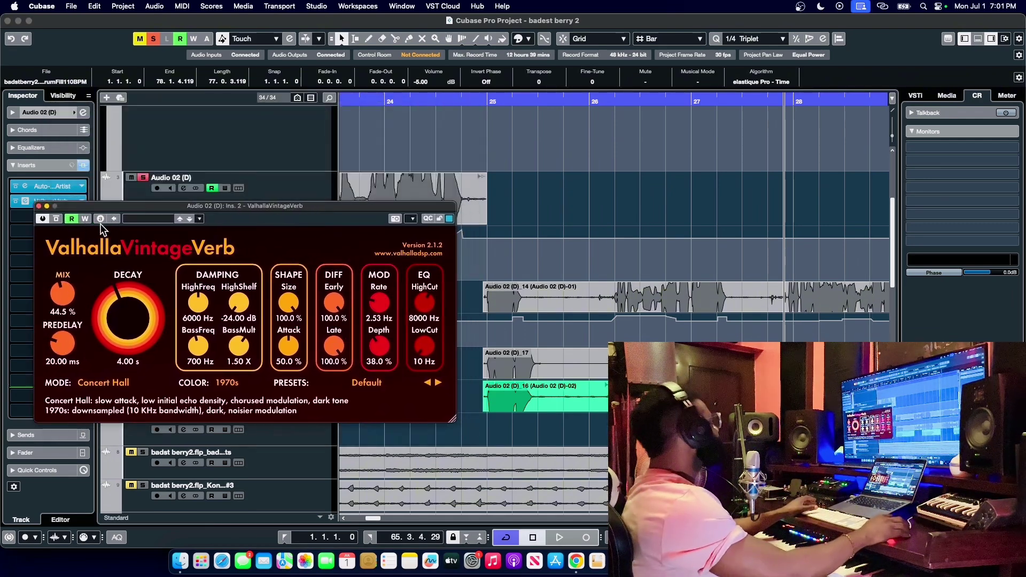
{"action": "left_click", "coordinate": [85, 219]}
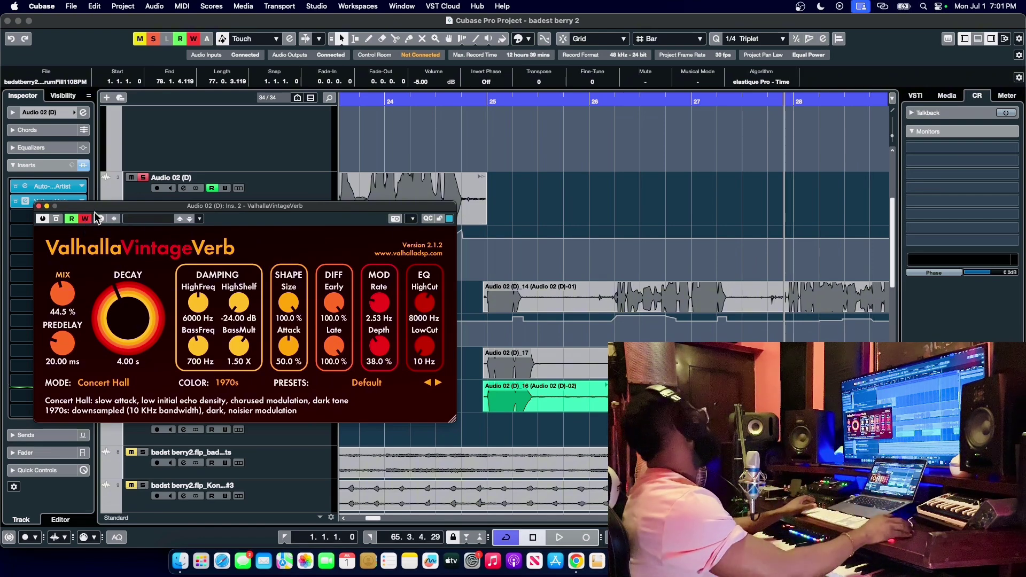
{"action": "left_click_drag", "start_coordinate": [106, 206], "coordinate": [105, 209]}
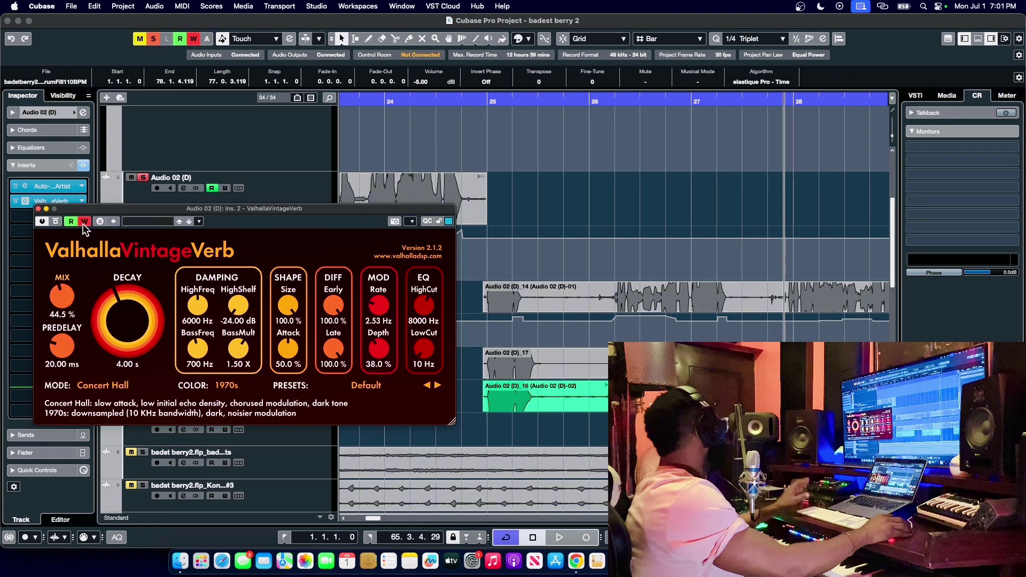
{"action": "left_click_drag", "start_coordinate": [62, 301], "coordinate": [69, 347]}
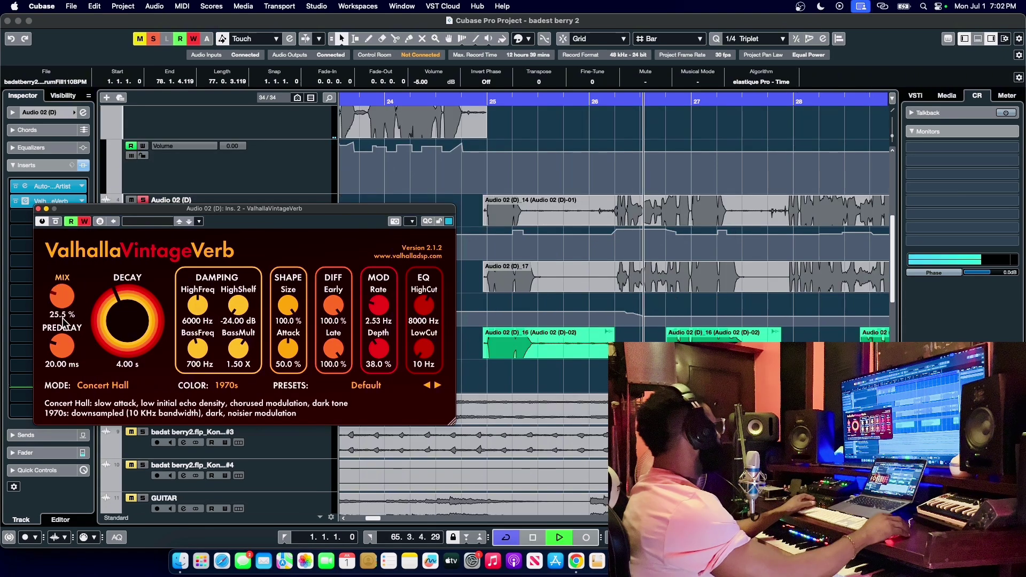
{"action": "key", "text": "space"}
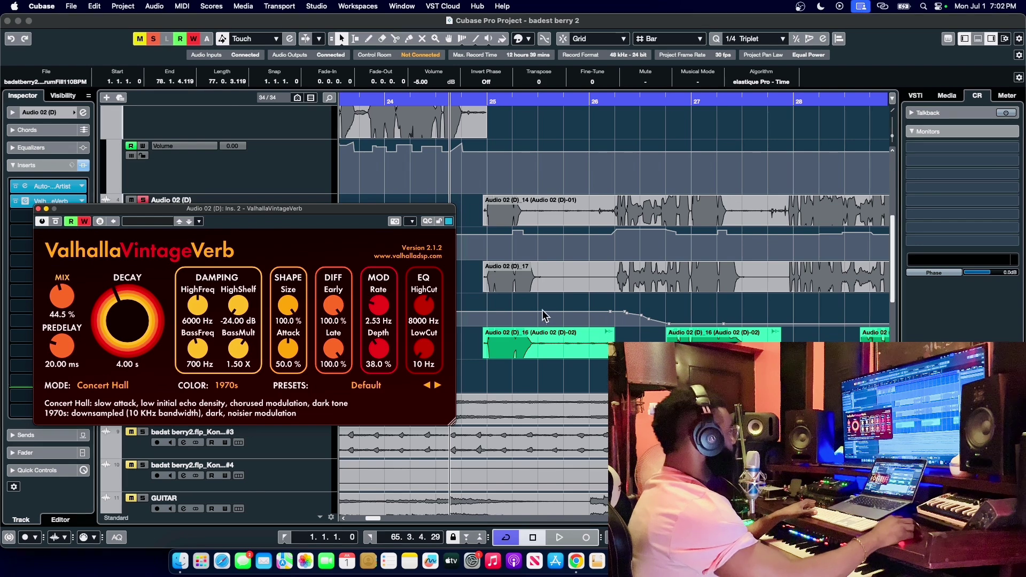
Step: Reshape the recorded reverb Mix automation after bar 26 by adjusting its points so the Mix falls more steeply as the vocal phrase starts
{"action": "left_click", "coordinate": [629, 315]}
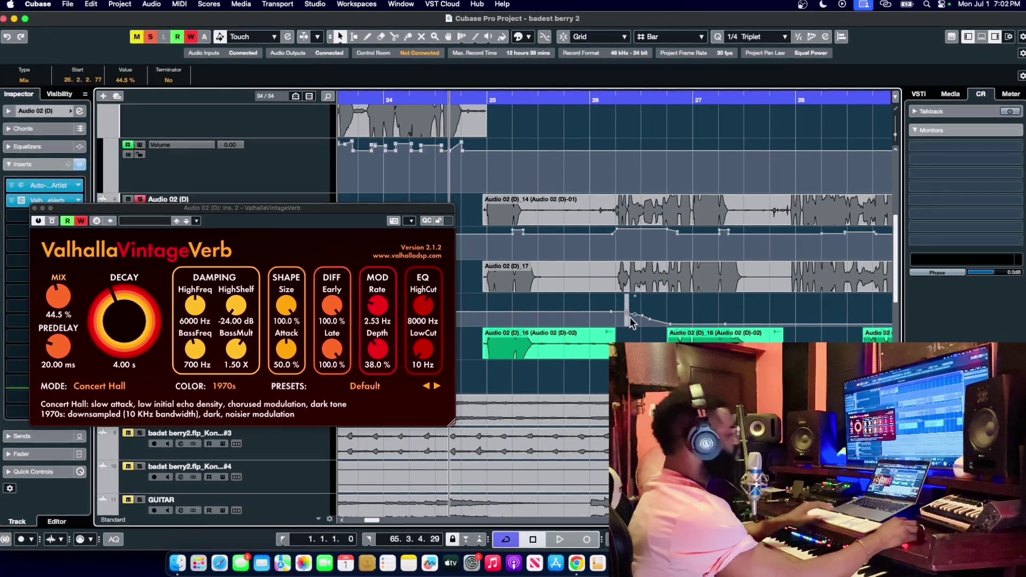
{"action": "left_click_drag", "start_coordinate": [627, 313], "coordinate": [648, 325]}
{"action": "left_click", "coordinate": [615, 98]}
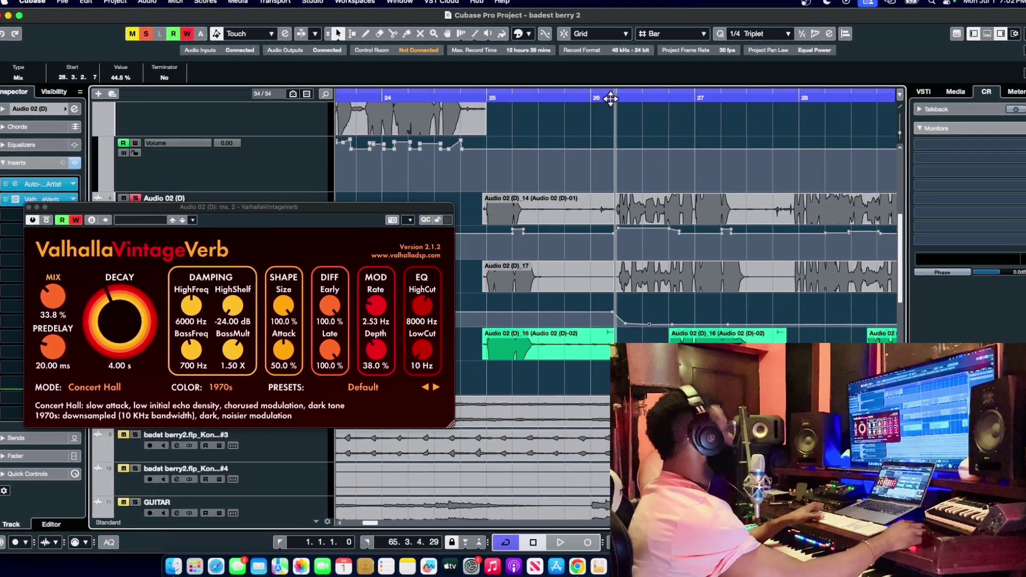
{"action": "left_click_drag", "start_coordinate": [615, 99], "coordinate": [623, 103]}
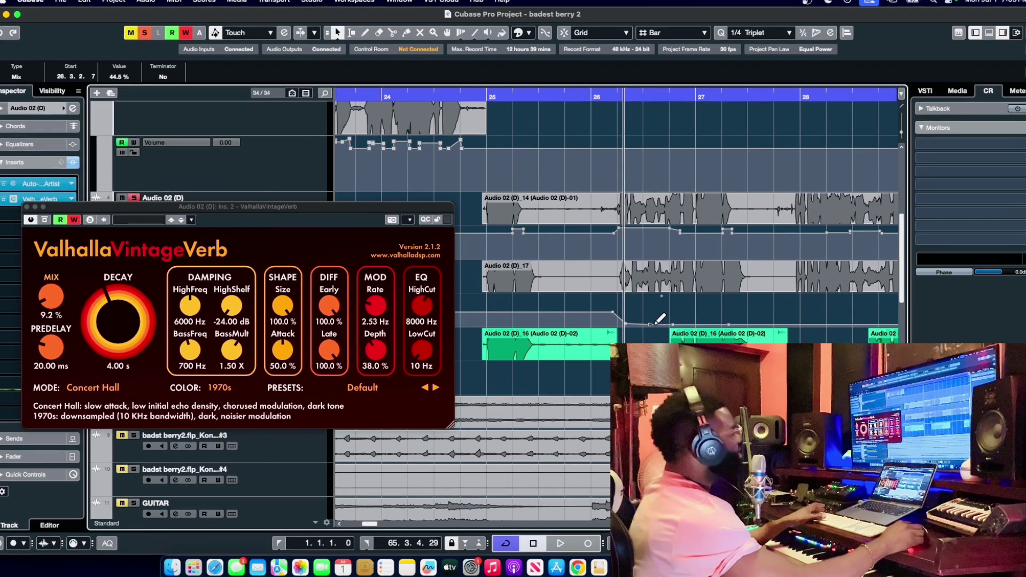
{"action": "left_click", "coordinate": [650, 324]}
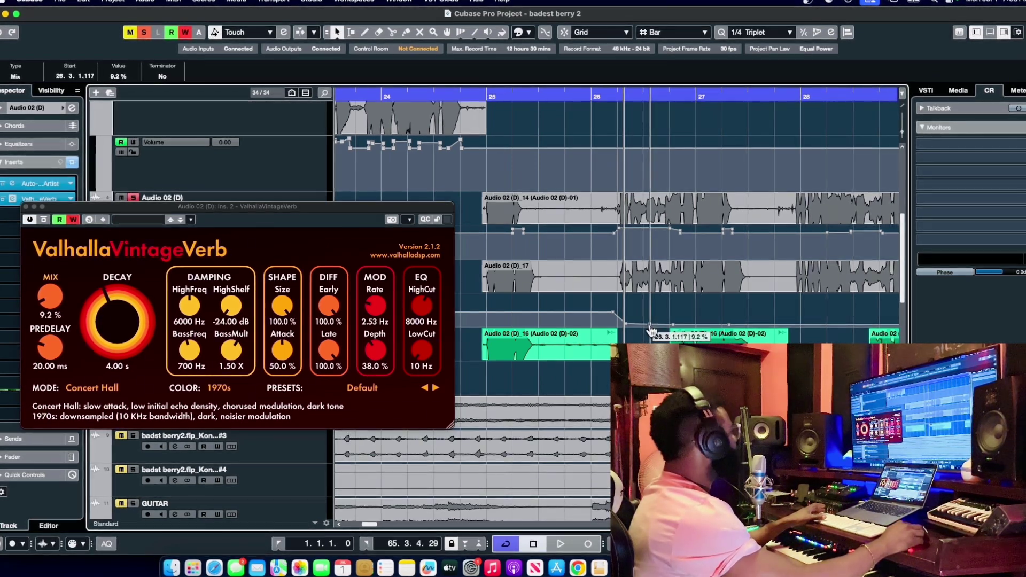
{"action": "mouse_move", "coordinate": [641, 324]}
{"action": "left_mouse_down"}
{"action": "mouse_move", "coordinate": [626, 334]}
{"action": "mouse_move", "coordinate": [631, 327]}
{"action": "left_mouse_up"}
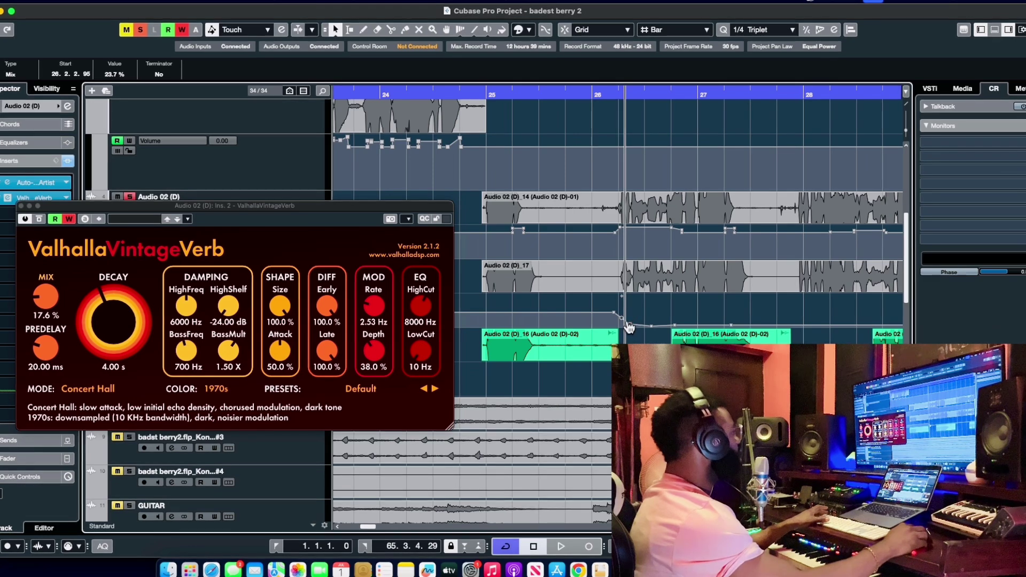
{"action": "left_click", "coordinate": [731, 325]}
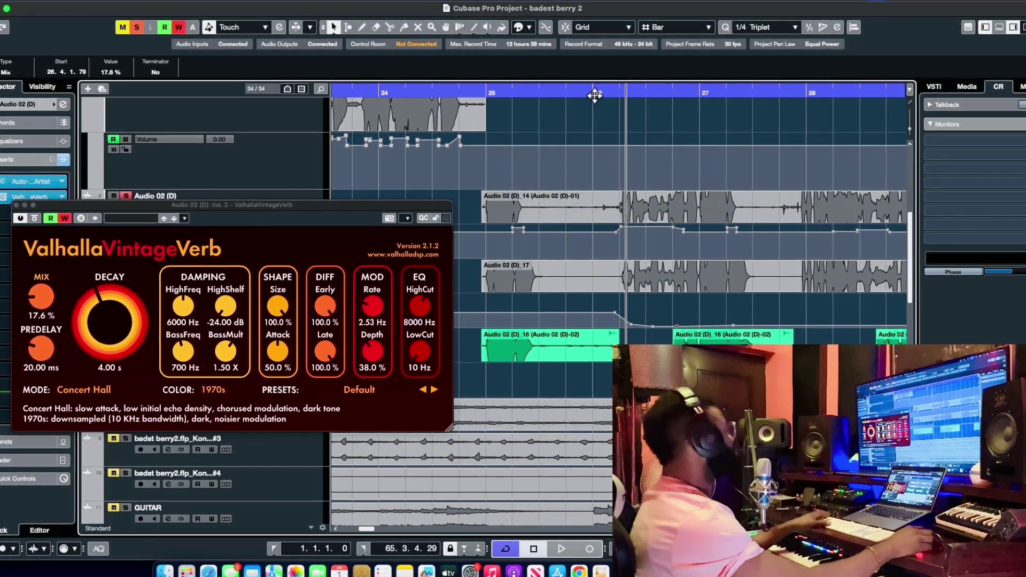
Step: Play back the vocals from bar 26 and again from bar 25 to check the reverb Mix automation
{"action": "left_click", "coordinate": [595, 92]}
{"action": "key", "text": "space"}
{"action": "key", "text": "space"}
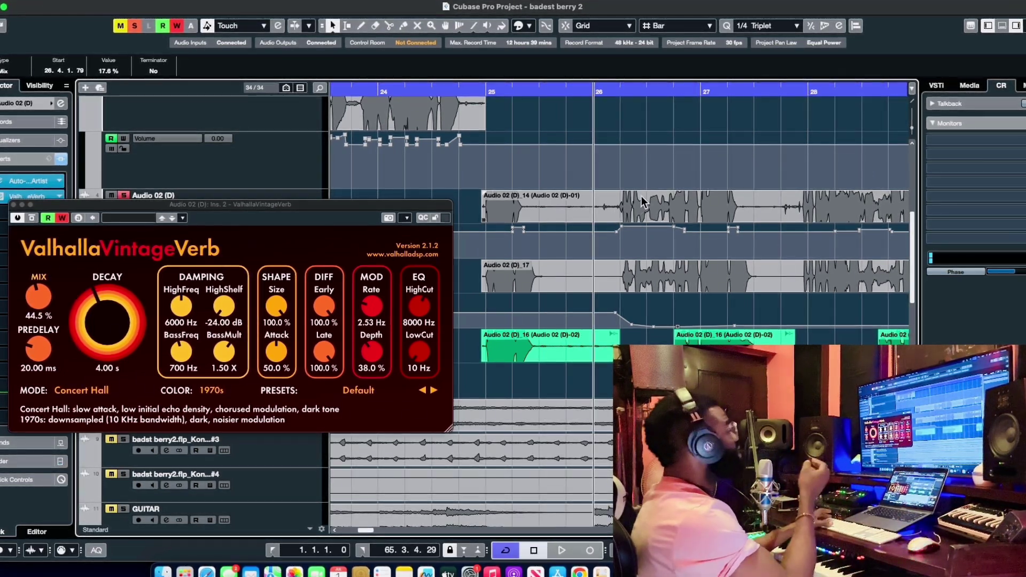
{"action": "key", "text": "space"}
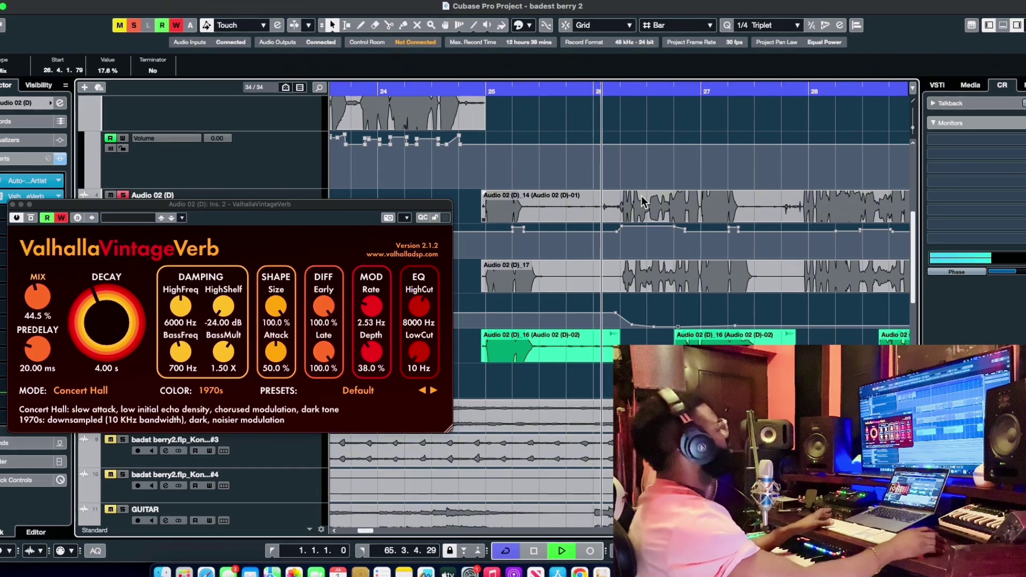
{"action": "left_click", "coordinate": [484, 92]}
{"action": "key", "text": "space"}
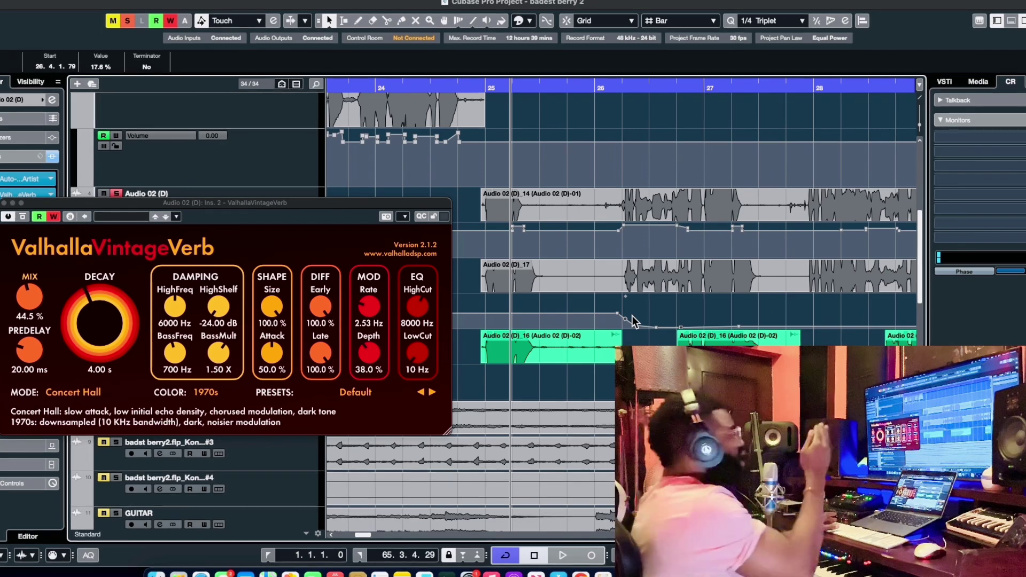
Step: Turn off the reverb's automation read and write to audition the passage without automation, and re-enable only automation read
{"action": "left_click", "coordinate": [43, 216]}
{"action": "key", "text": "space"}
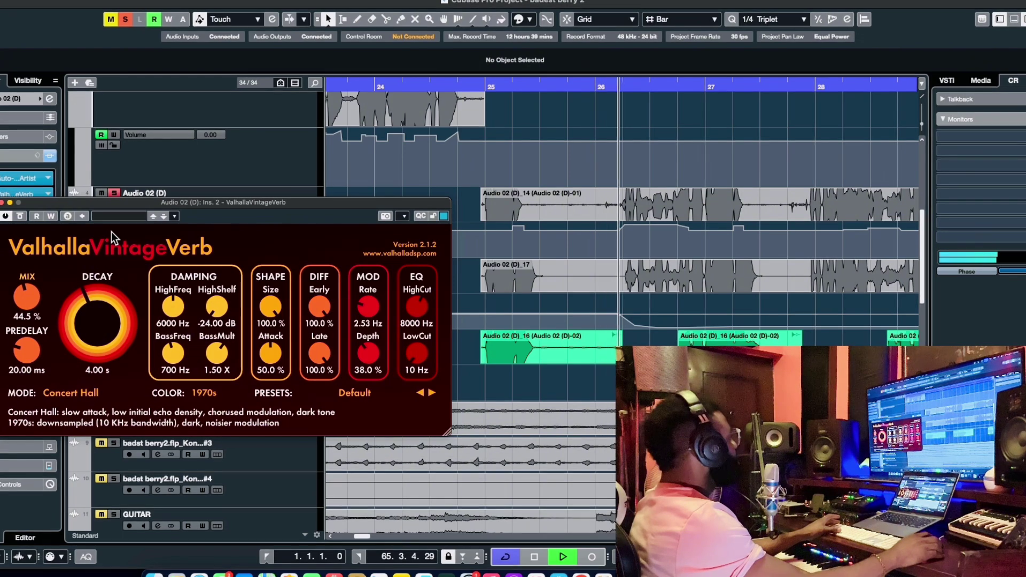
{"action": "key", "text": "space"}
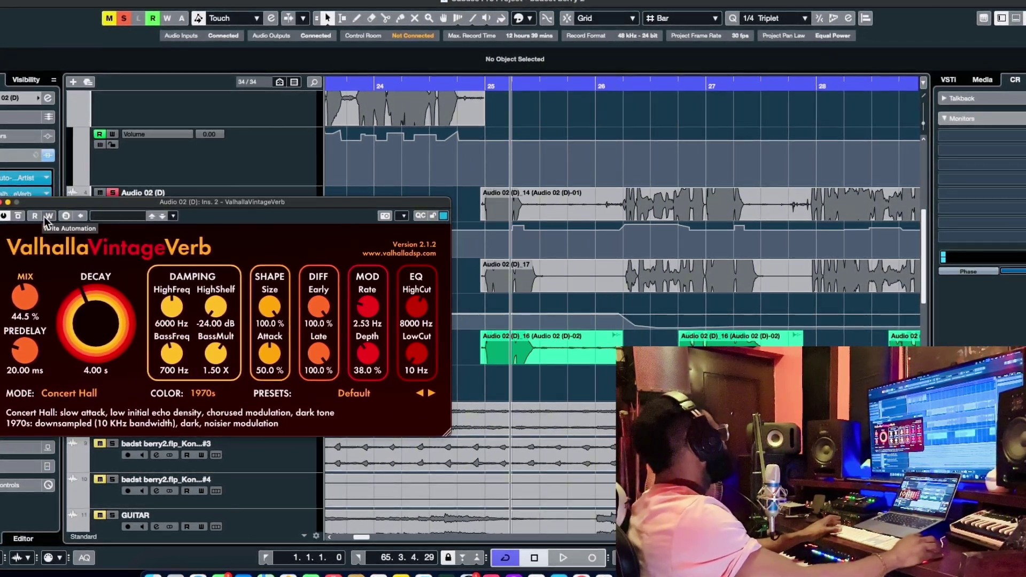
{"action": "left_click", "coordinate": [36, 216]}
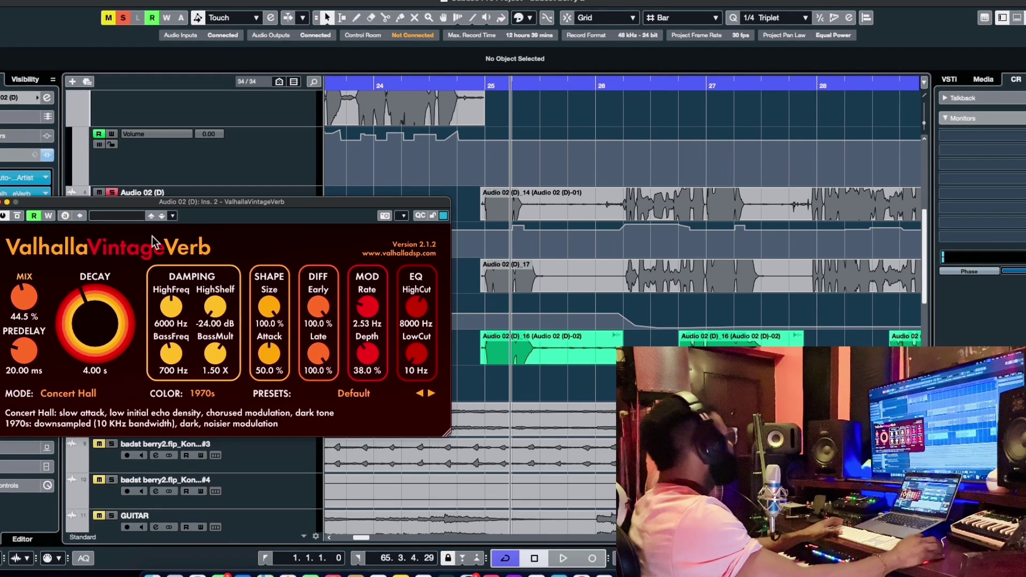
Step: Play back the passage from bar 25 through bar 27 to hear the reverb Mix automation dip and rise
{"action": "key", "text": "space"}
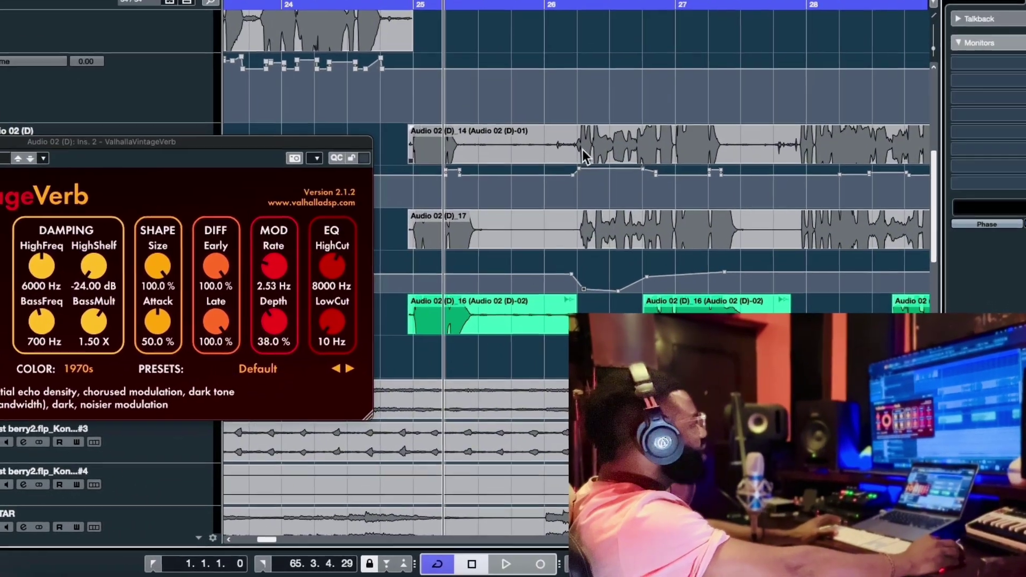
{"action": "key", "text": "space"}
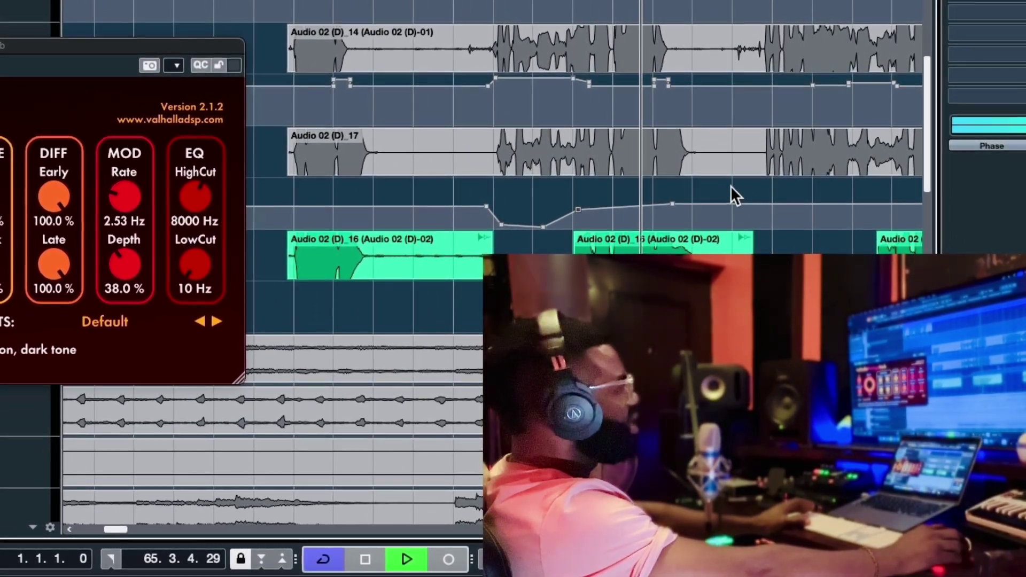
{"action": "key", "text": "space"}
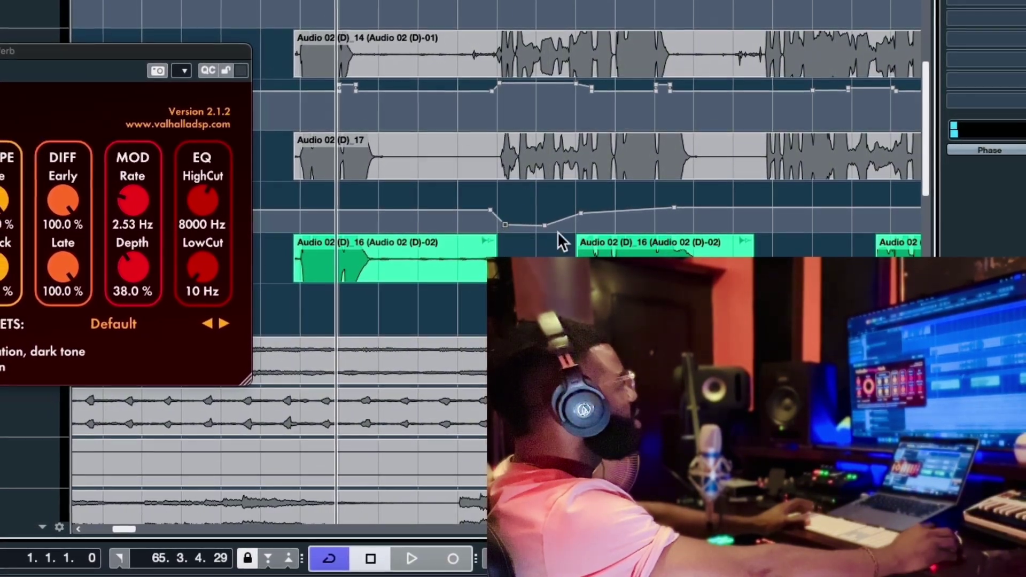
Step: Audition the passage again and add a Mix automation drop just before bar 28, where the next vocal phrase starts
{"action": "key", "text": "space"}
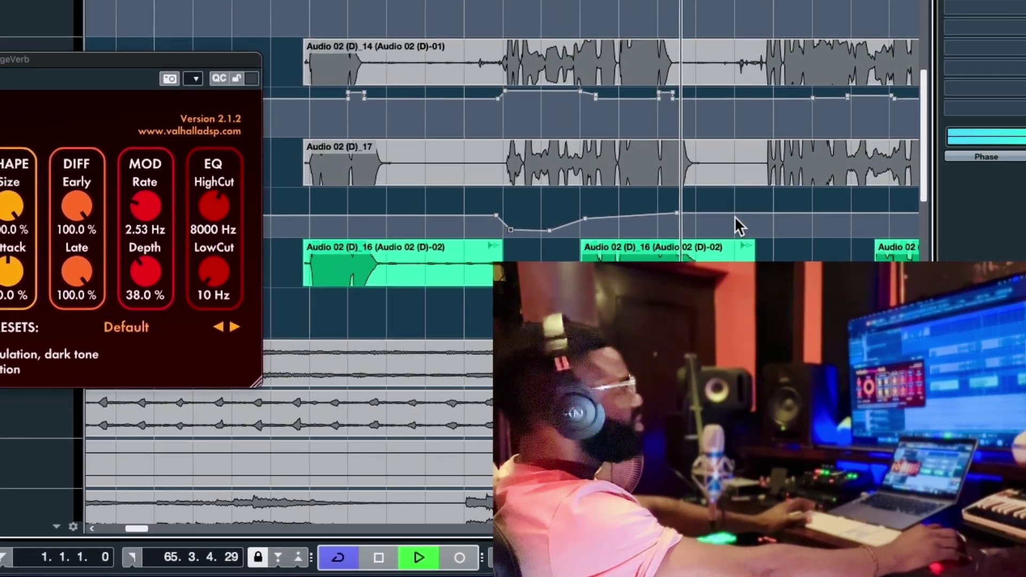
{"action": "key", "text": "space"}
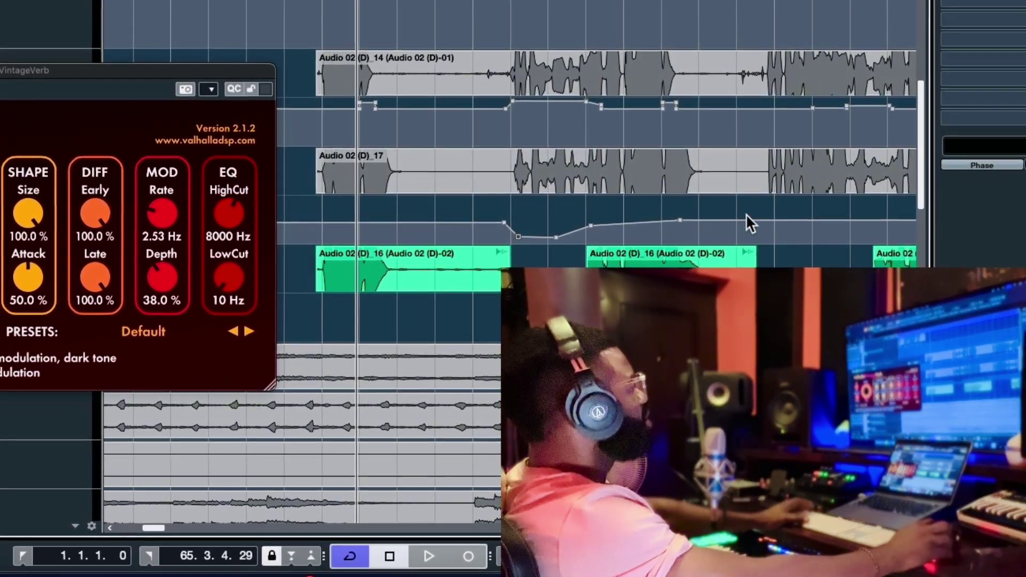
{"action": "left_click", "coordinate": [768, 220]}
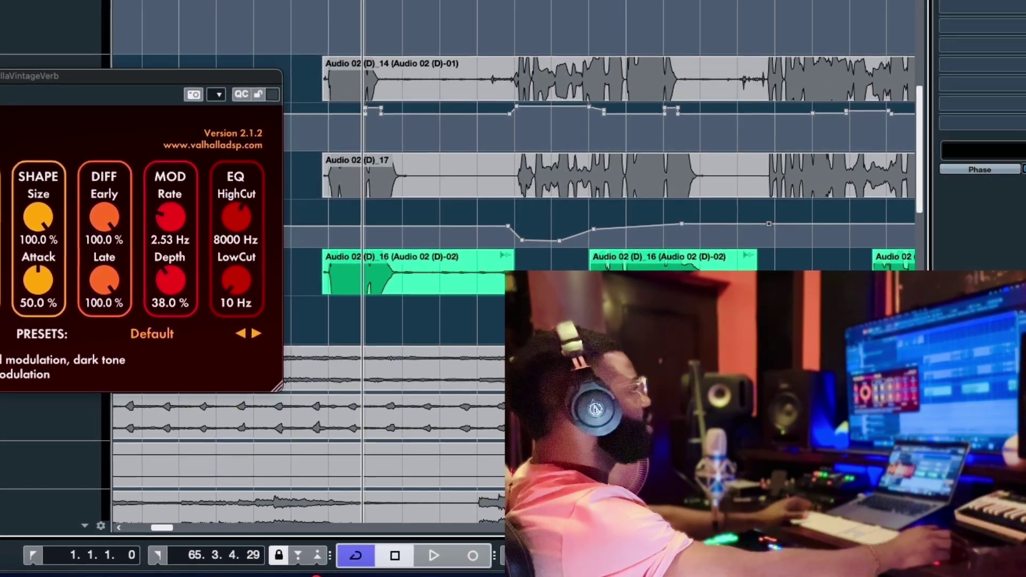
{"action": "key", "text": "g"}
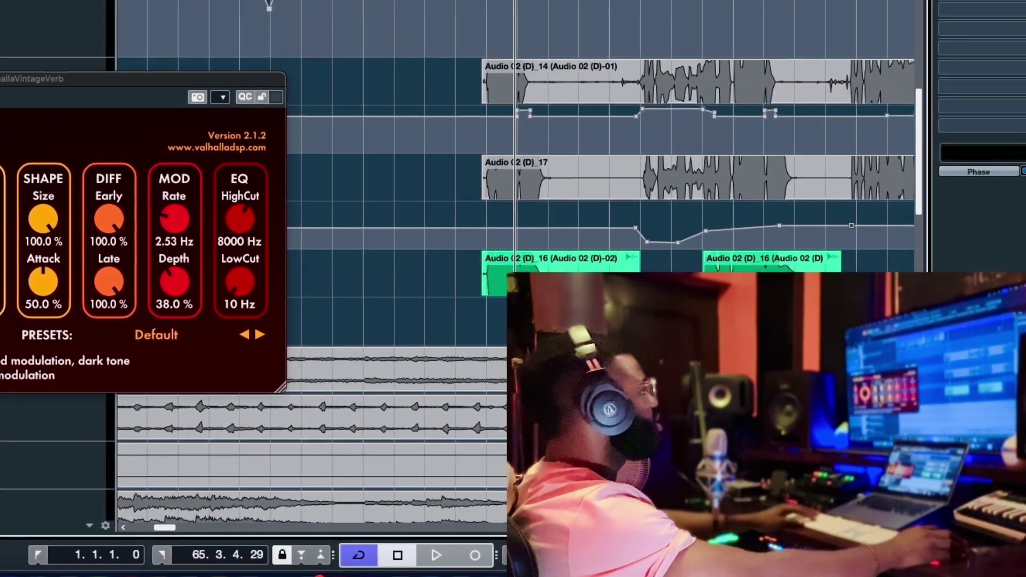
{"action": "key", "text": "g"}
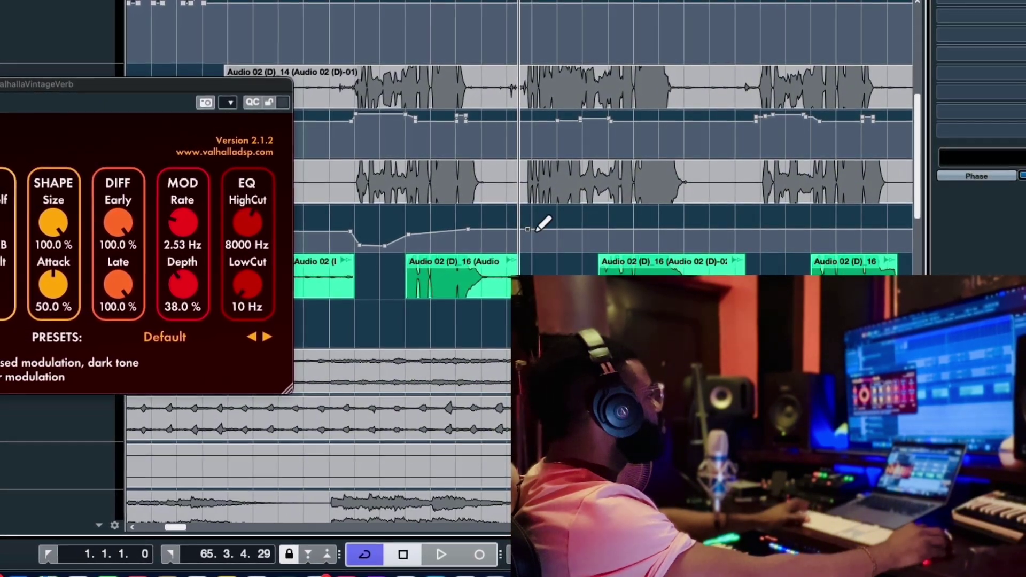
{"action": "mouse_move", "coordinate": [539, 228]}
{"action": "left_mouse_down"}
{"action": "mouse_move", "coordinate": [538, 256]}
{"action": "mouse_move", "coordinate": [529, 242]}
{"action": "mouse_move", "coordinate": [543, 254]}
{"action": "left_mouse_up"}
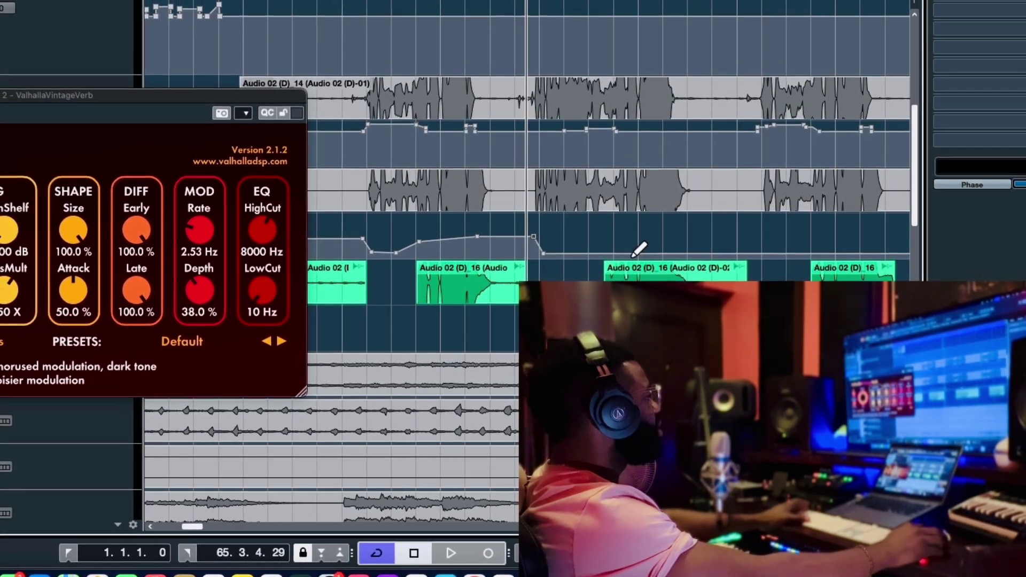
Step: Add points that raise the reverb Mix again in the second half of bar 28 and fine-tune the upper point
{"action": "left_click", "coordinate": [591, 254]}
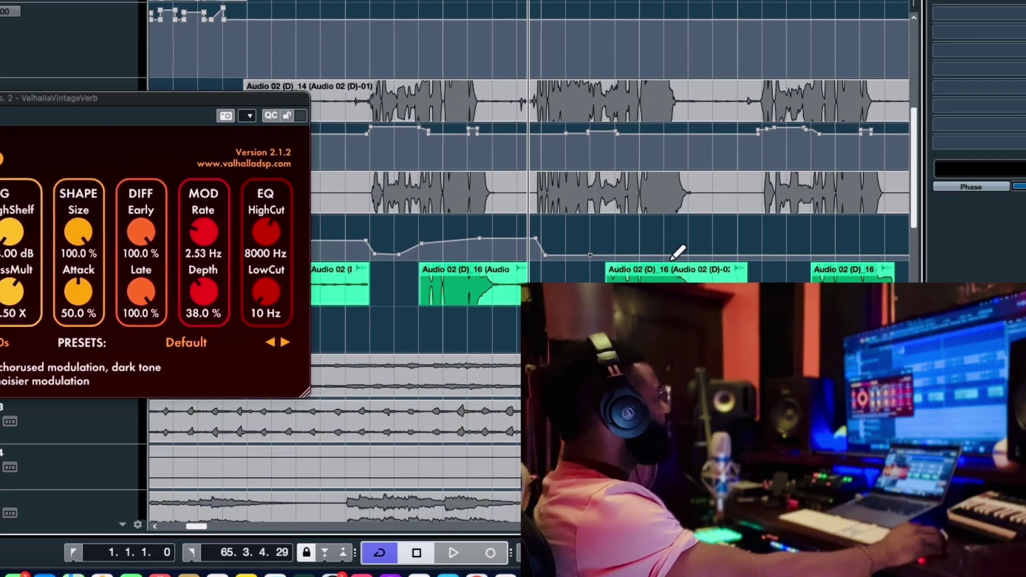
{"action": "mouse_move", "coordinate": [683, 245]}
{"action": "left_mouse_down"}
{"action": "mouse_move", "coordinate": [672, 234]}
{"action": "mouse_move", "coordinate": [618, 245]}
{"action": "left_mouse_up"}
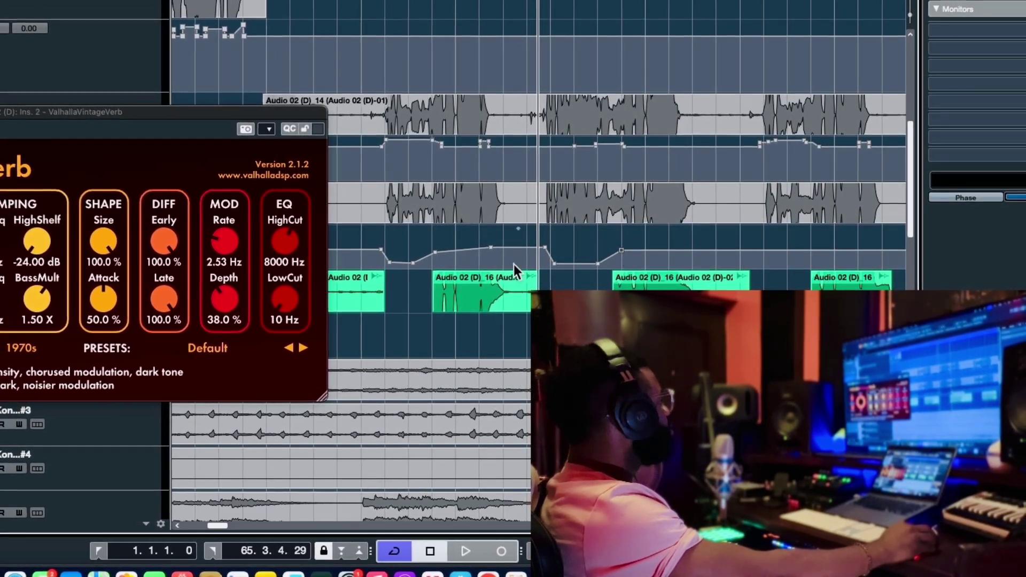
{"action": "left_click", "coordinate": [644, 0]}
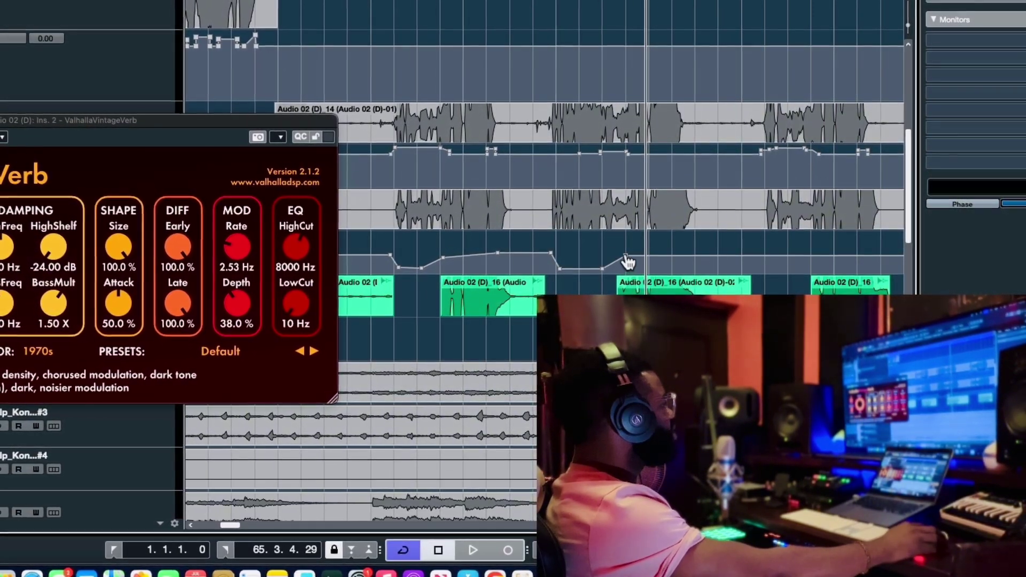
{"action": "left_click_drag", "start_coordinate": [625, 258], "coordinate": [631, 264]}
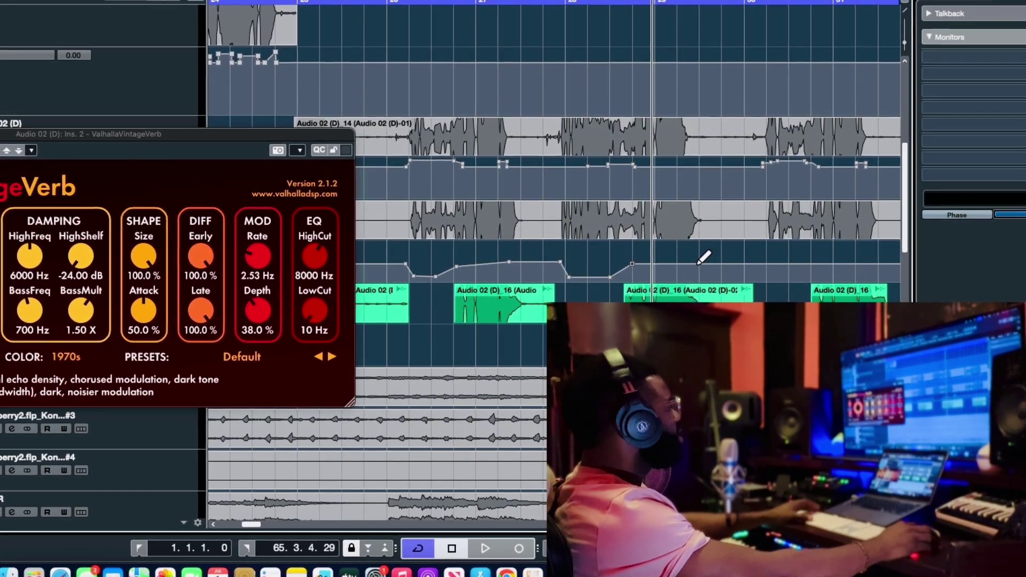
Step: Draw a Mix automation dip from the start of the vocal phrase after bar 30, rising again around bar 31
{"action": "left_click", "coordinate": [766, 264]}
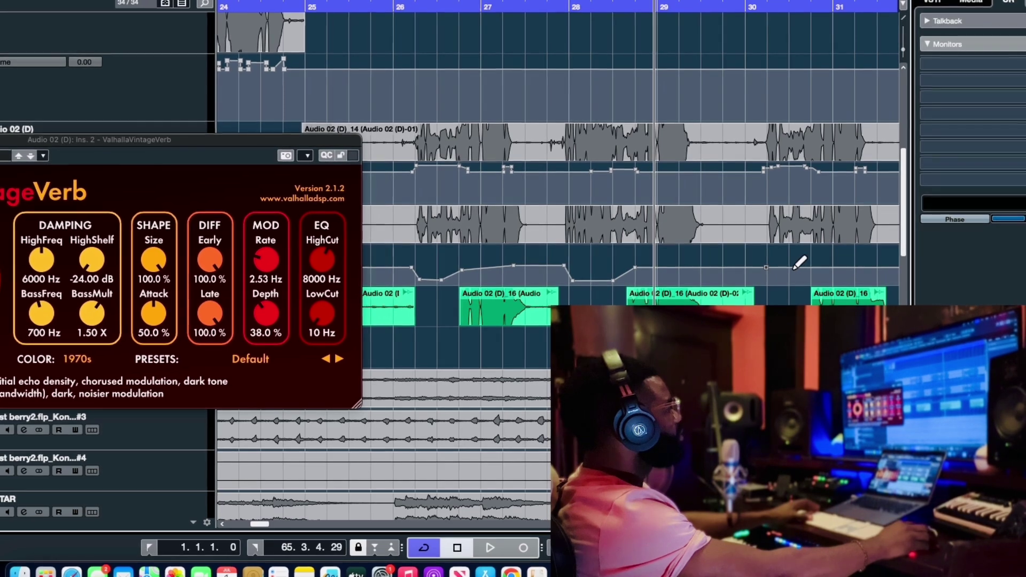
{"action": "left_click_drag", "start_coordinate": [789, 268], "coordinate": [783, 282]}
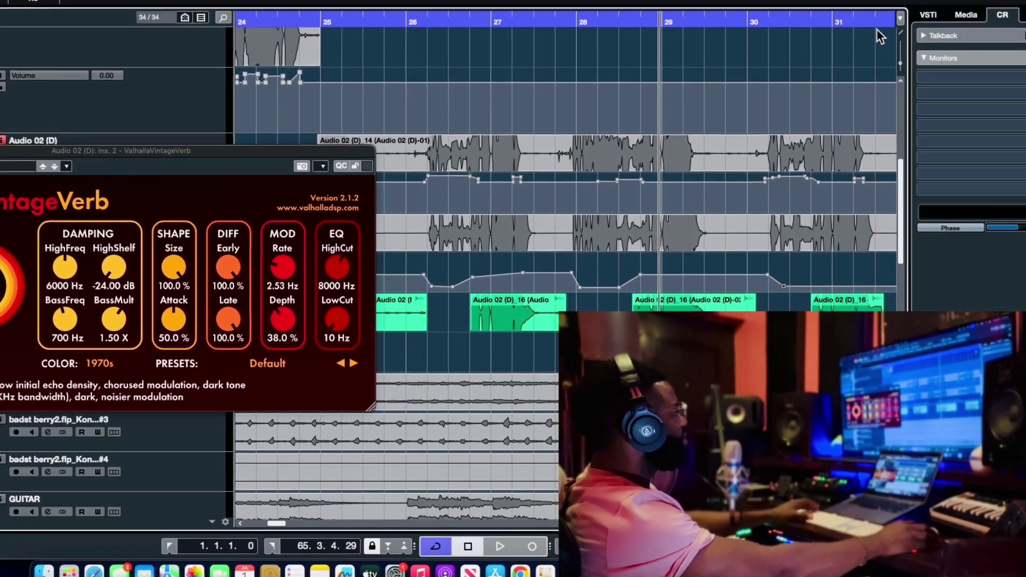
{"action": "left_click_drag", "start_coordinate": [877, 29], "coordinate": [781, 145]}
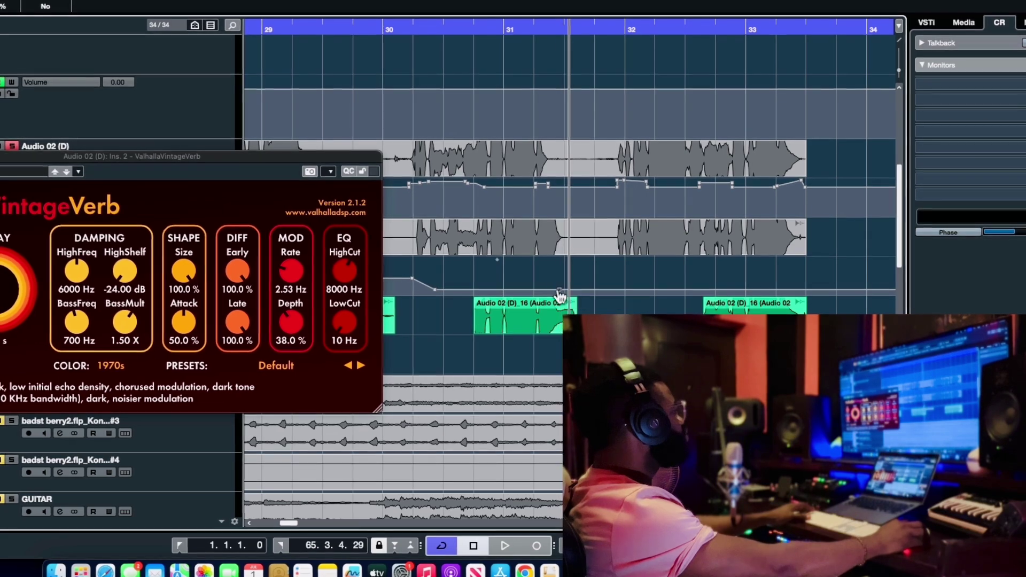
{"action": "left_click", "coordinate": [539, 290]}
{"action": "left_click_drag", "start_coordinate": [560, 291], "coordinate": [523, 294]}
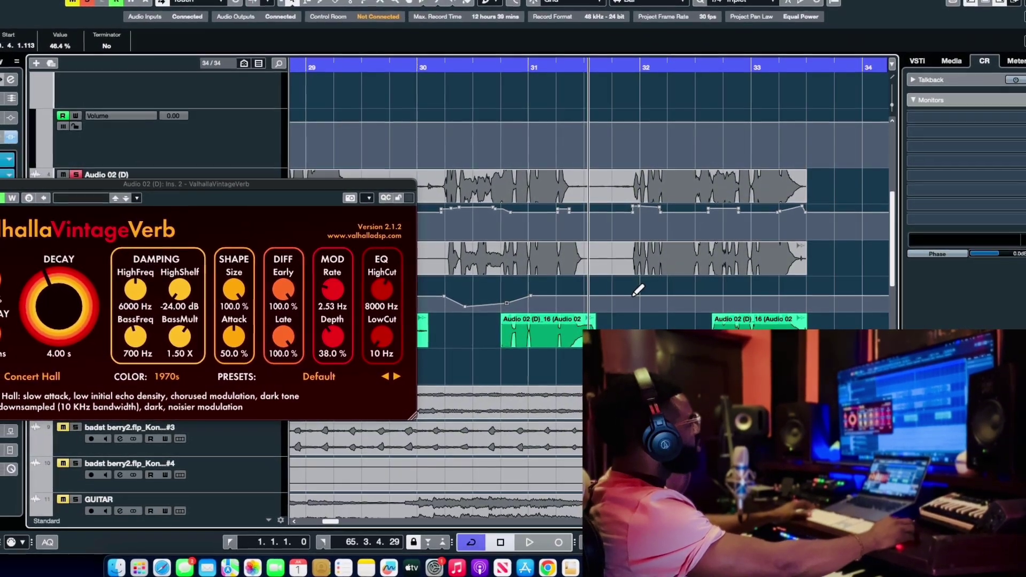
Step: Draw a Mix automation dip at bar 32 and raise it again before bar 33 to about 48 %
{"action": "left_click_drag", "start_coordinate": [632, 294], "coordinate": [647, 305]}
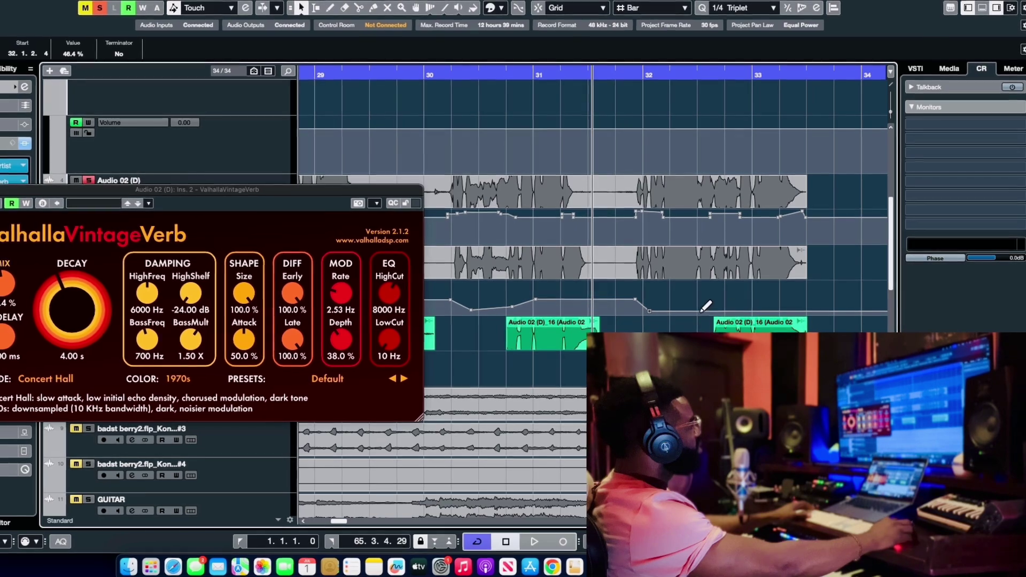
{"action": "left_click_drag", "start_coordinate": [697, 310], "coordinate": [721, 302]}
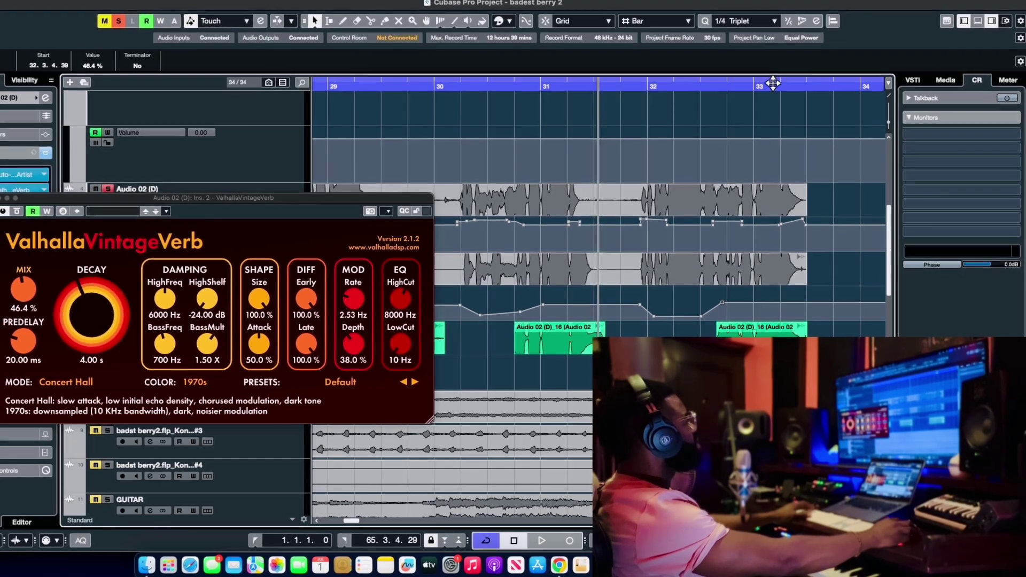
{"action": "left_click", "coordinate": [774, 82]}
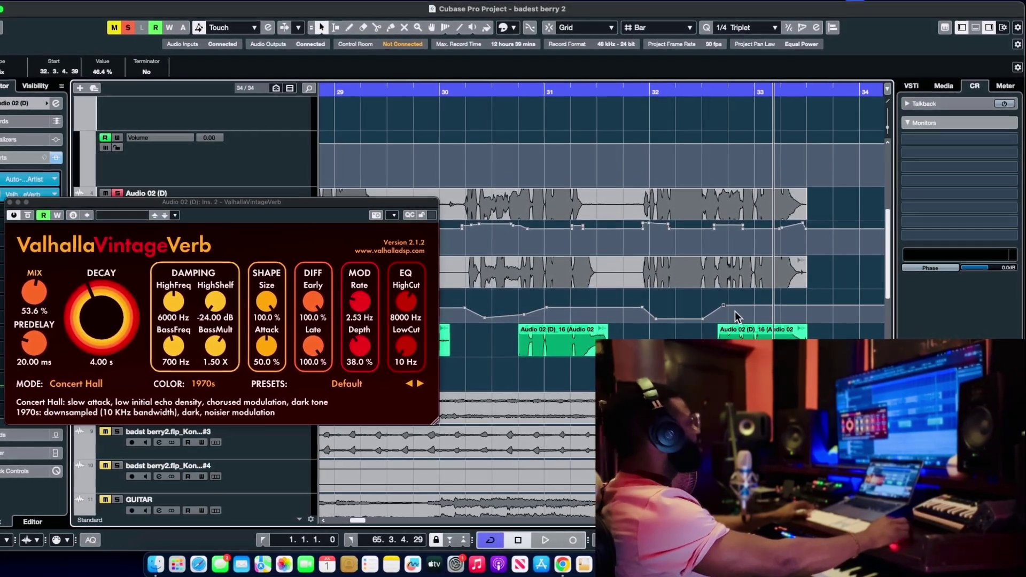
{"action": "left_click_drag", "start_coordinate": [723, 306], "coordinate": [729, 316]}
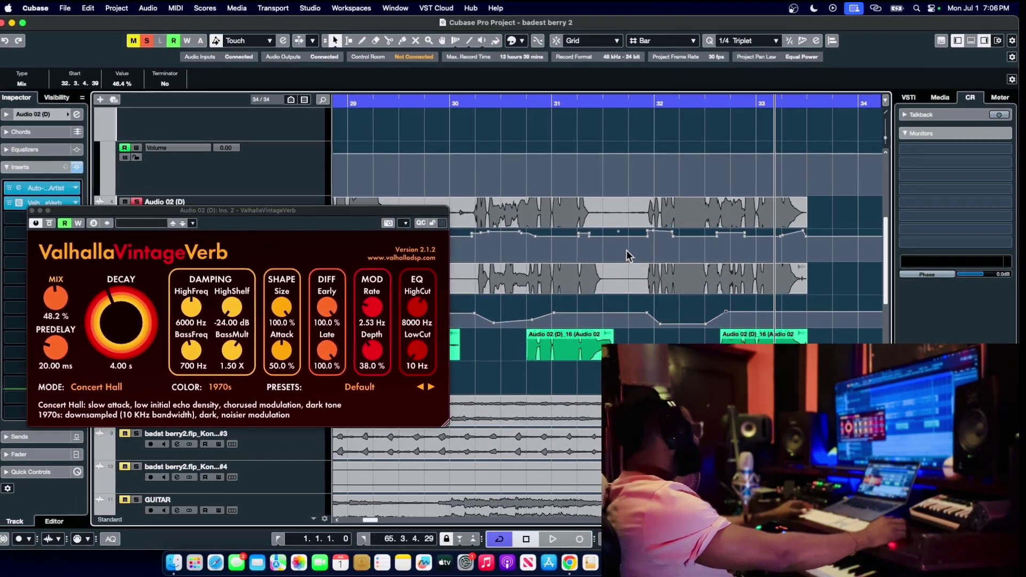
Step: Add a Mix automation drop after bar 33 so the reverb falls once the last vocal clip has ended
{"action": "scroll", "coordinate": [791, 176], "scroll_direction": "up", "scroll_amount": 5}
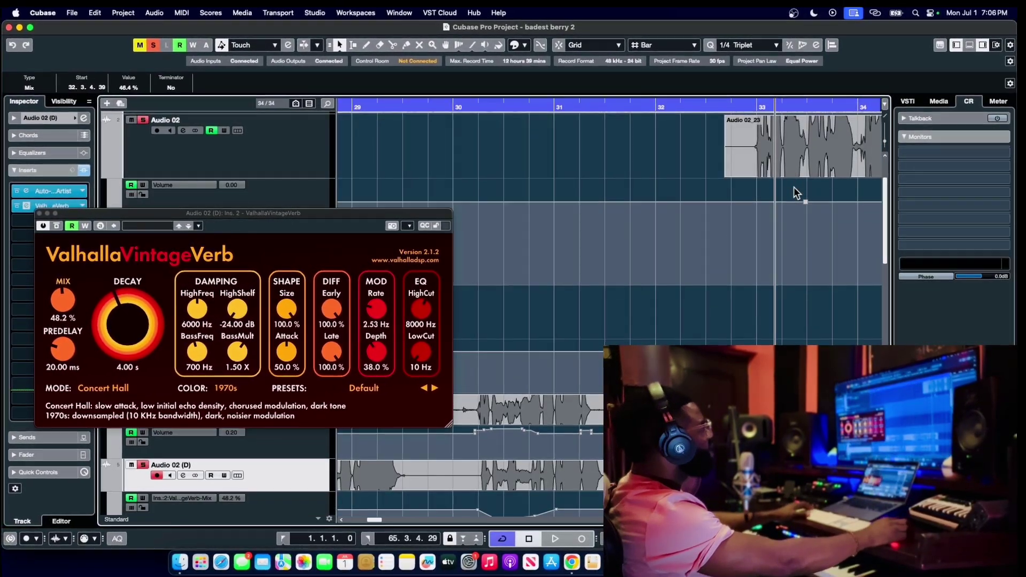
{"action": "scroll", "coordinate": [793, 187], "scroll_direction": "up", "scroll_amount": 10}
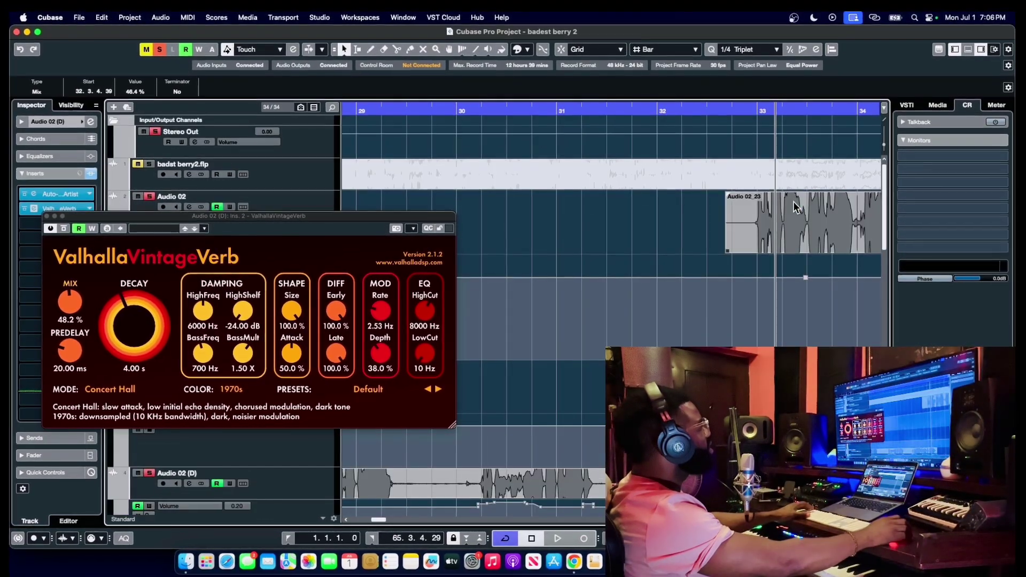
{"action": "scroll", "coordinate": [795, 206], "scroll_direction": "down", "scroll_amount": 3}
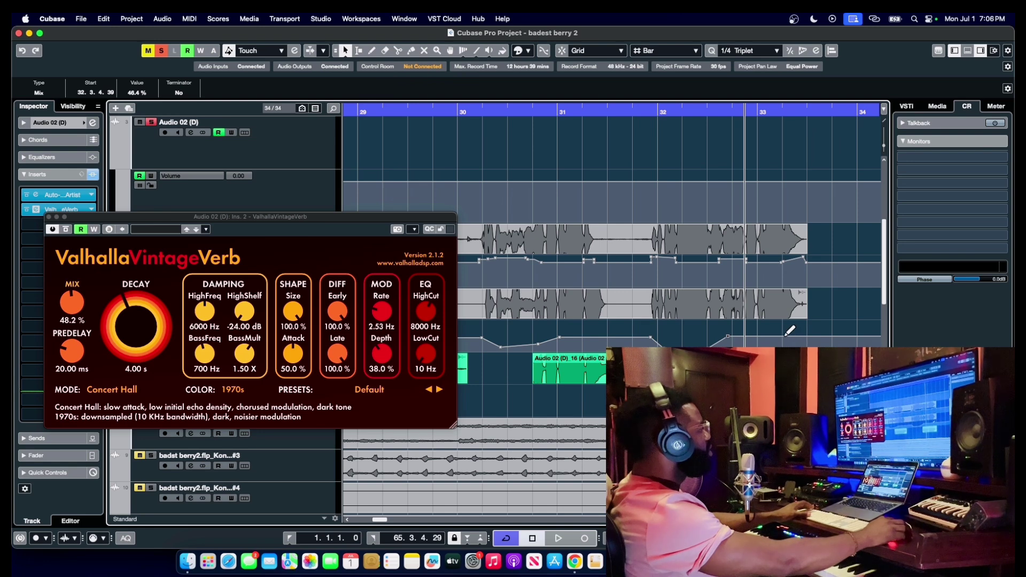
{"action": "left_click_drag", "start_coordinate": [836, 337], "coordinate": [839, 350]}
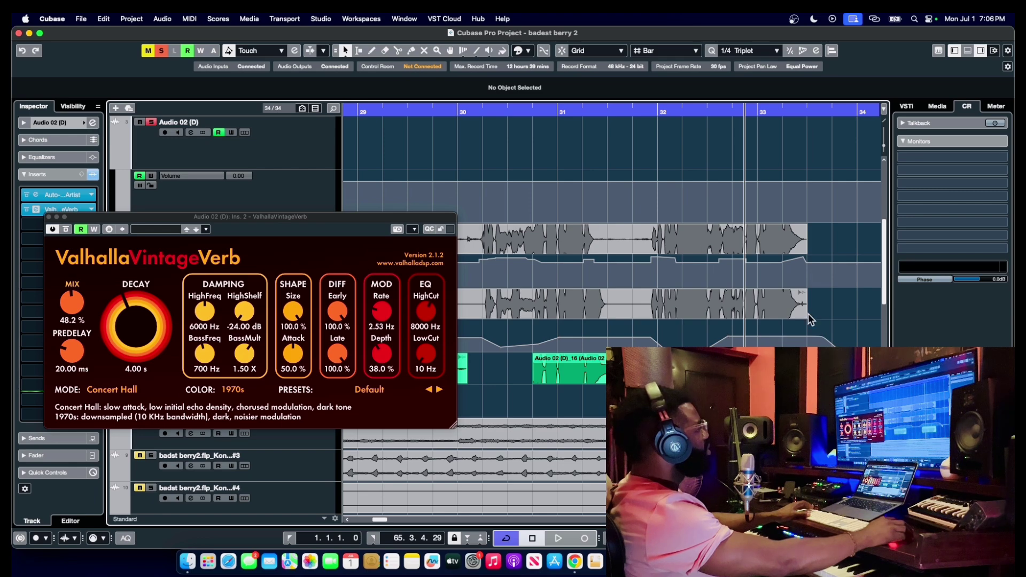
Step: Play back from just before bar 32 and move the low point of the final Mix drop slightly earlier
{"action": "left_click", "coordinate": [648, 111]}
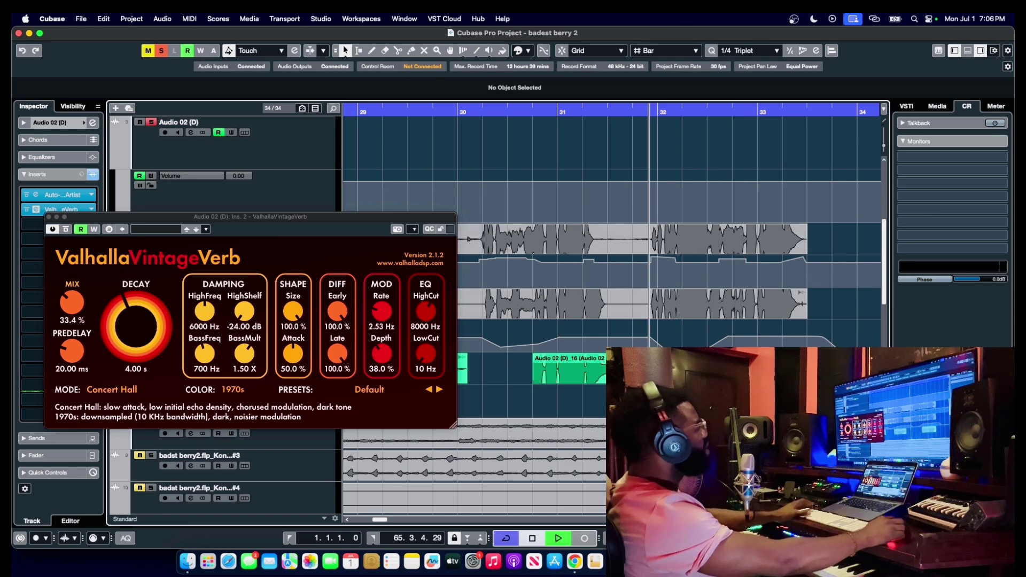
{"action": "scroll", "coordinate": [821, 324], "scroll_direction": "down", "scroll_amount": 3}
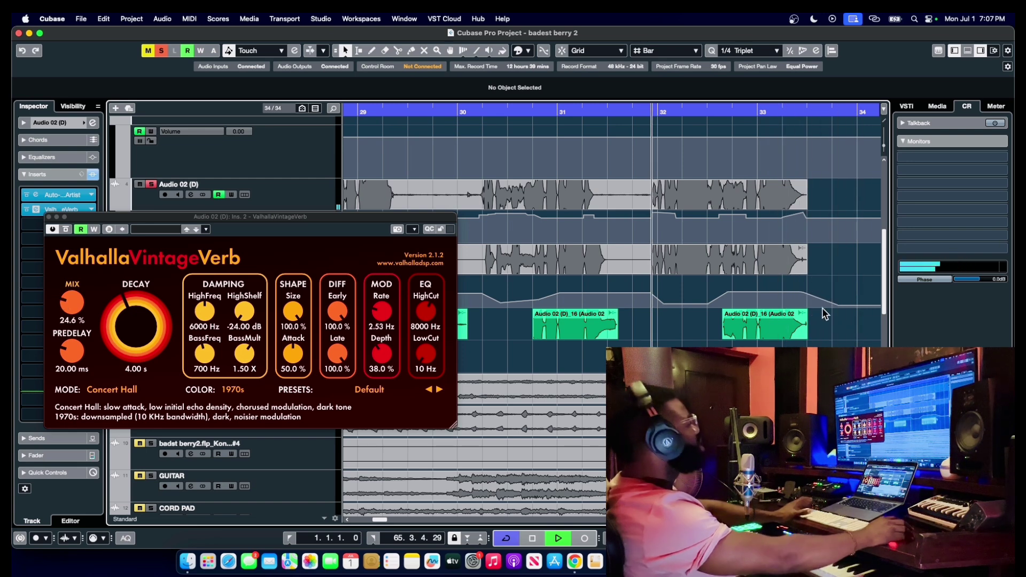
{"action": "mouse_move", "coordinate": [830, 303]}
{"action": "left_mouse_down"}
{"action": "mouse_move", "coordinate": [840, 308]}
{"action": "mouse_move", "coordinate": [818, 310]}
{"action": "left_mouse_up"}
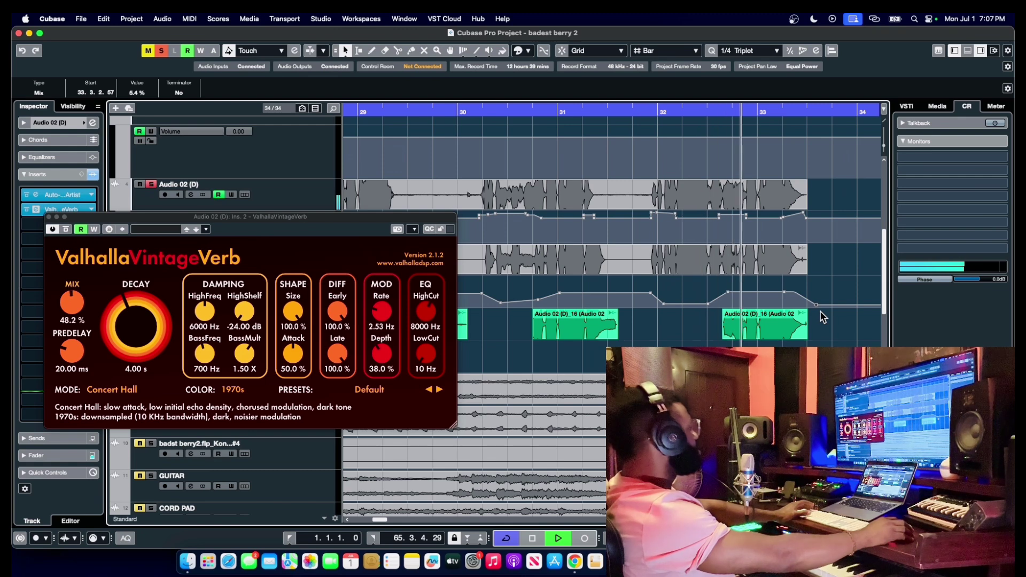
{"action": "left_click", "coordinate": [780, 315]}
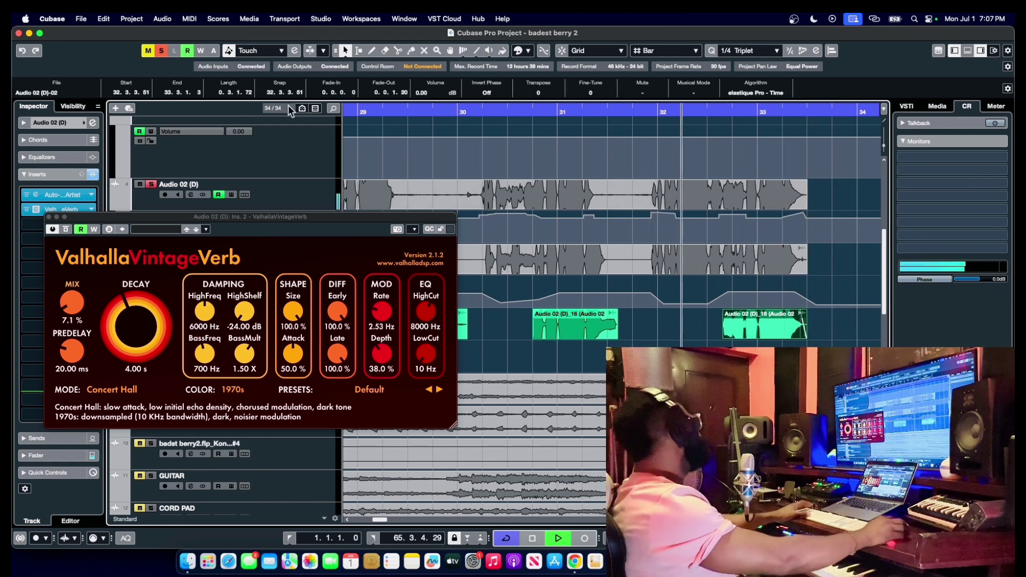
Step: Take the DRUMS group out of solo, solo the MELO and MELO PRAR channels with the lead, and restart playback
{"action": "left_click_drag", "start_coordinate": [258, 217], "coordinate": [432, 150]}
{"action": "scroll", "coordinate": [233, 411], "scroll_direction": "down", "scroll_amount": 1}
{"action": "scroll", "coordinate": [233, 410], "scroll_direction": "down", "scroll_amount": 10}
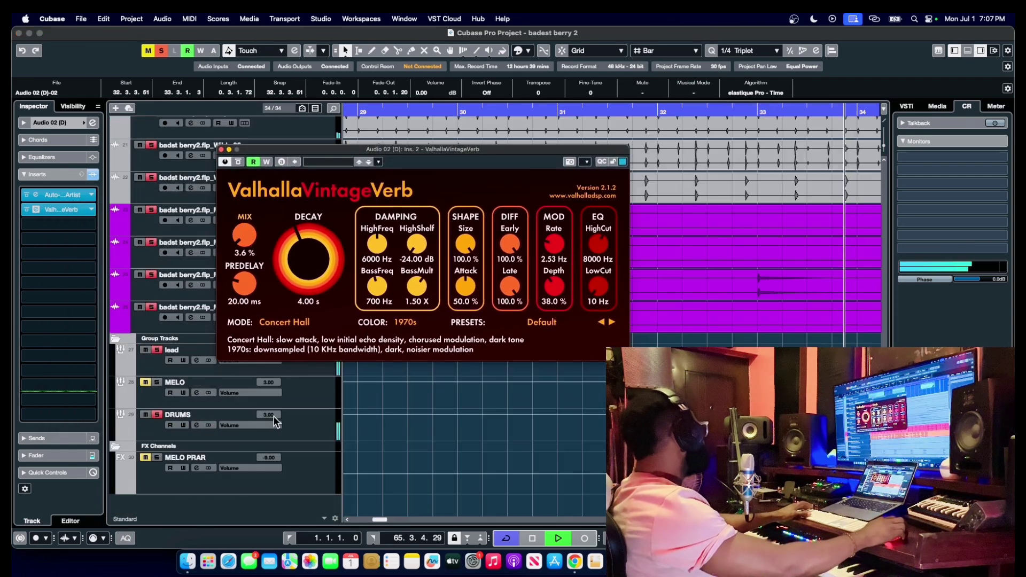
{"action": "key", "text": "space"}
{"action": "left_click", "coordinate": [145, 414]}
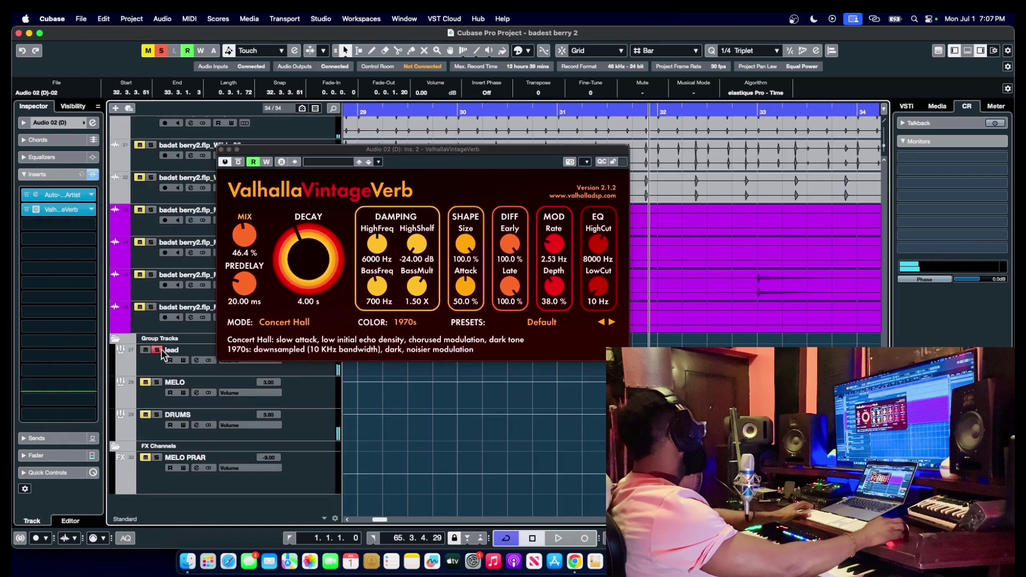
{"action": "key", "text": "space"}
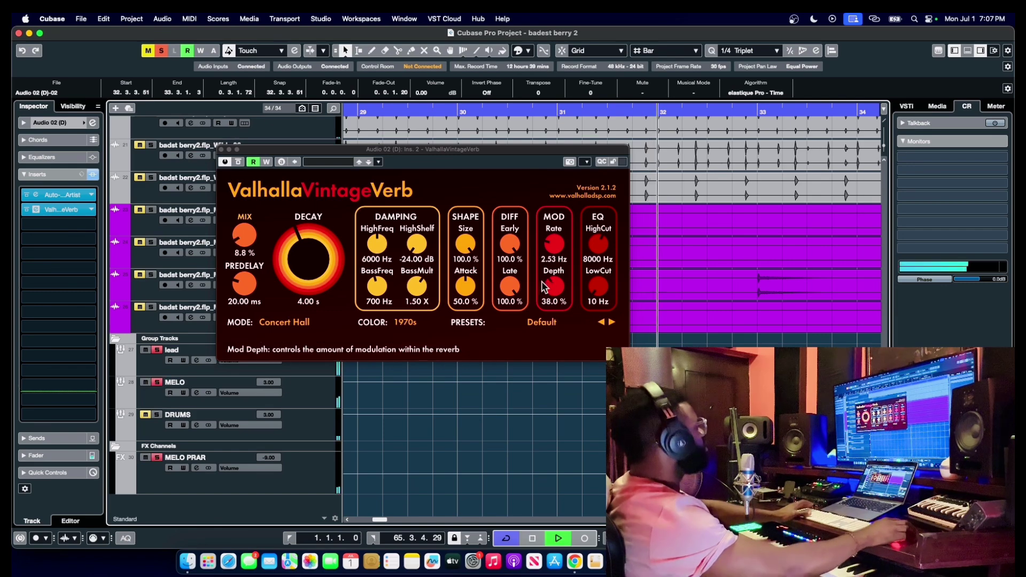
Step: Play back the vocals with the melody from between bars 29 and 30 to check the reverb Mix automation past bar 33
{"action": "scroll", "coordinate": [675, 284], "scroll_direction": "up", "scroll_amount": 8}
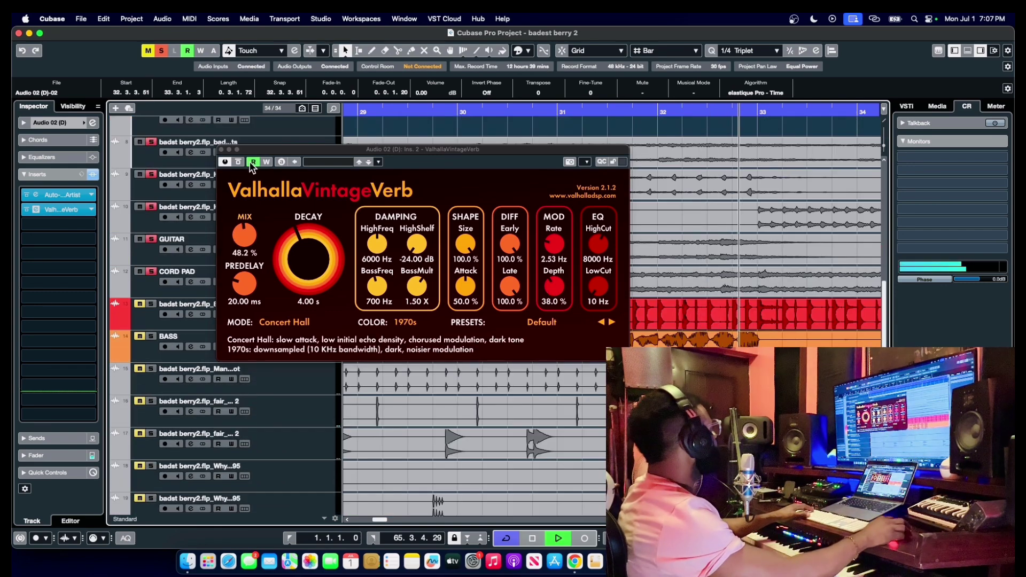
{"action": "left_click_drag", "start_coordinate": [295, 151], "coordinate": [342, 289]}
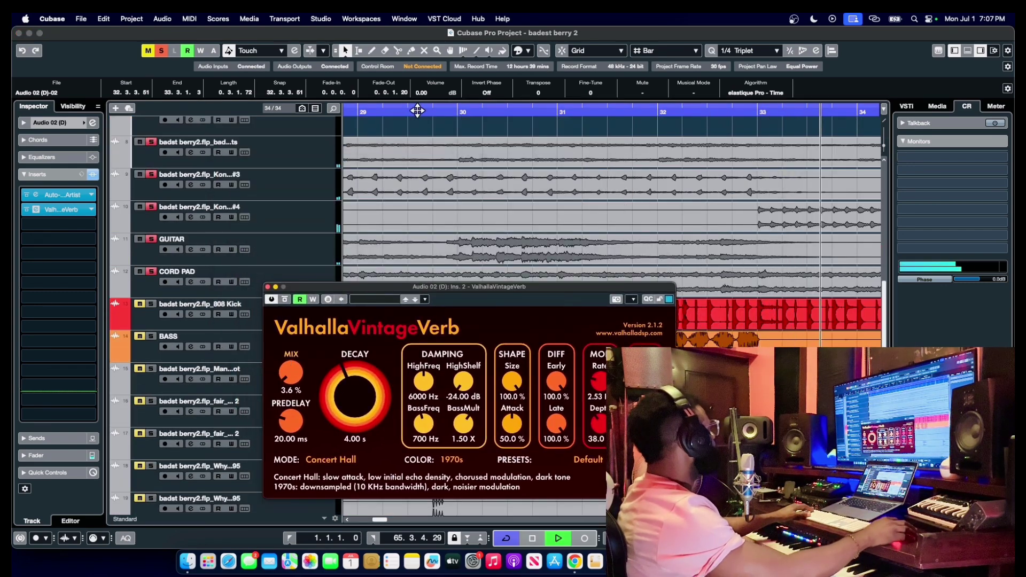
{"action": "left_click", "coordinate": [413, 126]}
{"action": "key", "text": "g"}
{"action": "key", "text": "g"}
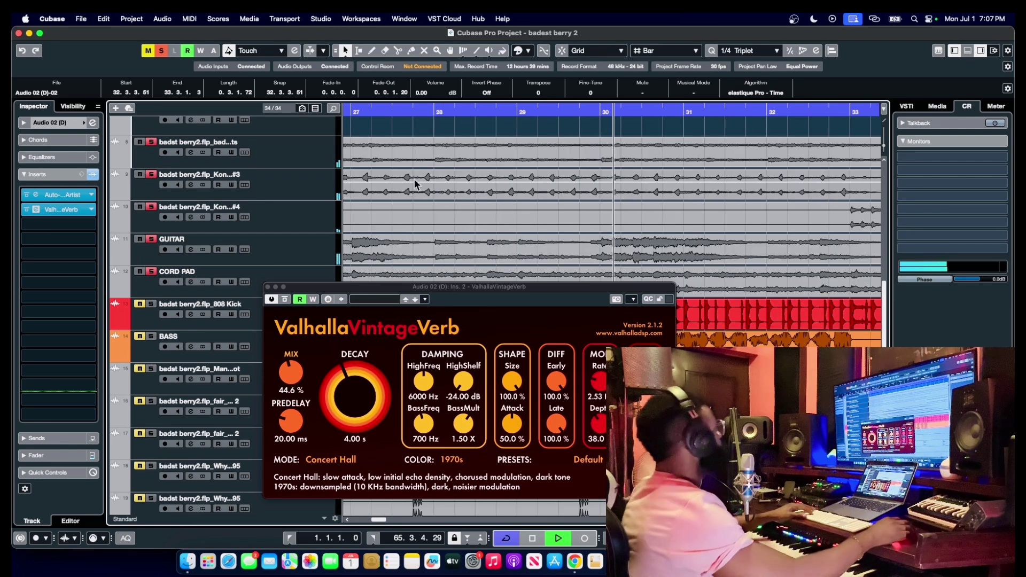
{"action": "key", "text": "g"}
{"action": "left_click_drag", "start_coordinate": [399, 287], "coordinate": [310, 213]}
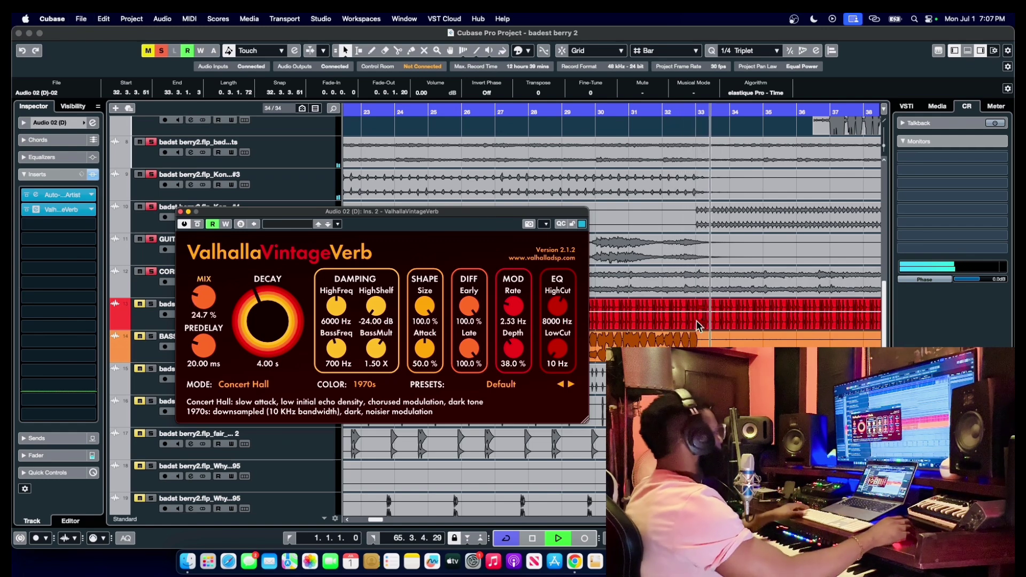
{"action": "scroll", "coordinate": [692, 320], "scroll_direction": "down", "scroll_amount": 2}
{"action": "scroll", "coordinate": [691, 320], "scroll_direction": "down", "scroll_amount": 6}
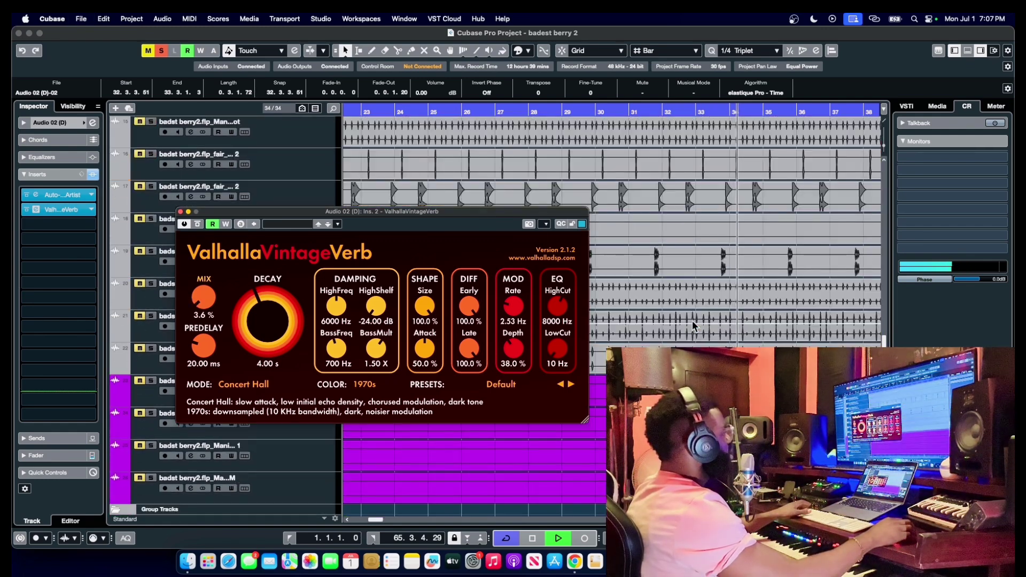
{"action": "scroll", "coordinate": [693, 325], "scroll_direction": "up", "scroll_amount": 12}
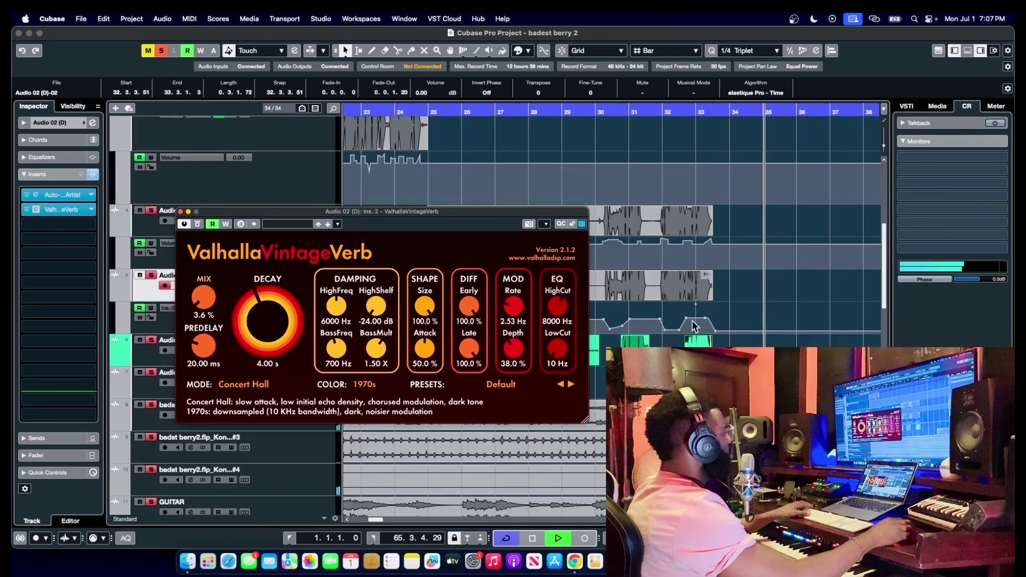
Step: Move the ValhallaVintageVerb window clear of the upper vocal tracks and play the song back from about bar 9
{"action": "key", "text": "space"}
{"action": "scroll", "coordinate": [694, 325], "scroll_direction": "up", "scroll_amount": 4}
{"action": "key", "text": "space"}
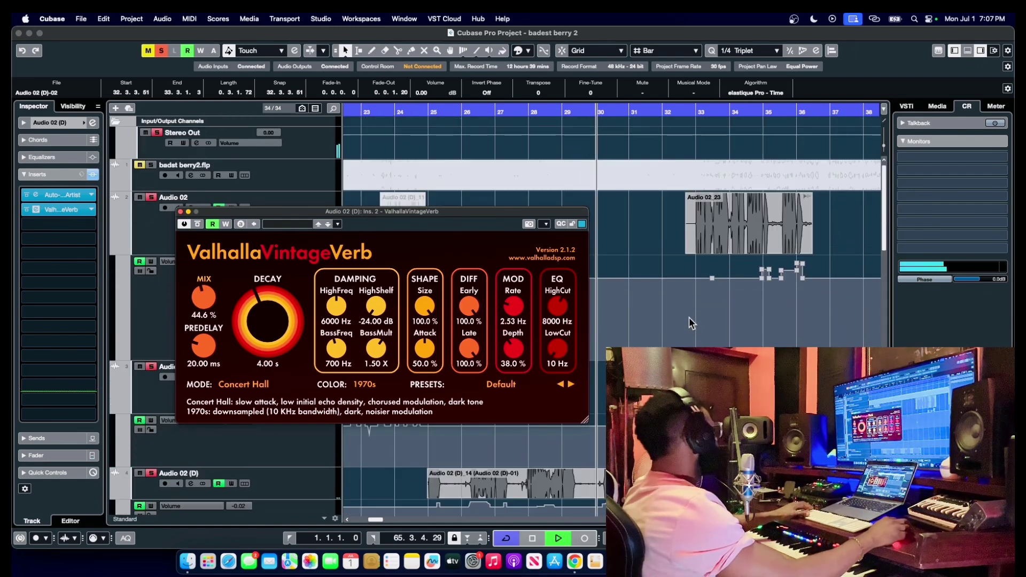
{"action": "key", "text": "g"}
{"action": "key", "text": "g"}
{"action": "key", "text": "g"}
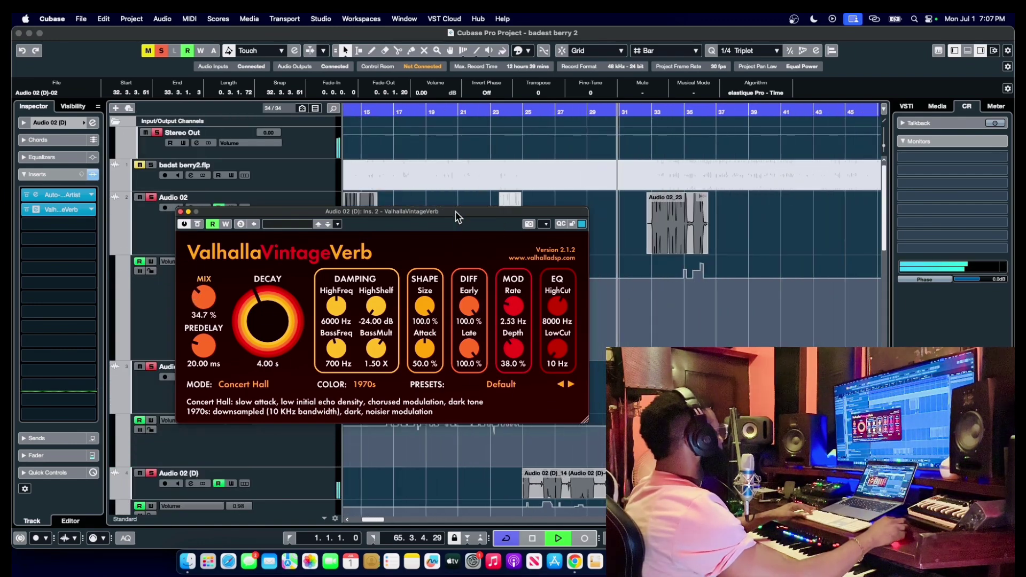
{"action": "left_click_drag", "start_coordinate": [455, 211], "coordinate": [540, 298]}
{"action": "key", "text": "g"}
{"action": "key", "text": "g"}
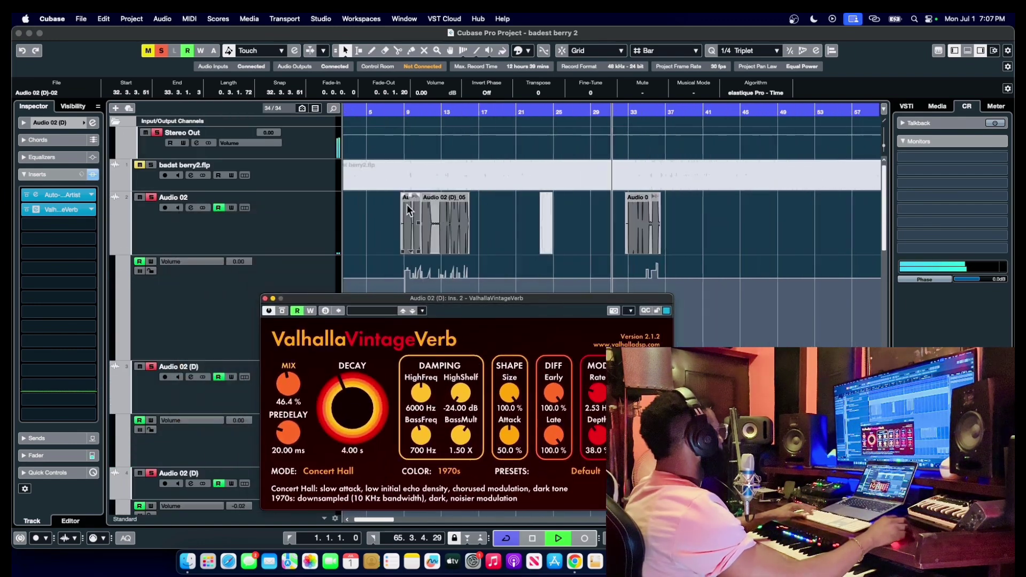
{"action": "left_click", "coordinate": [401, 114]}
Step: Move the ValhallaVintageVerb window below the lead vocal tracks and select the Mix automation points between about bars 26 and 33
{"action": "scroll", "coordinate": [512, 246], "scroll_direction": "down", "scroll_amount": 5}
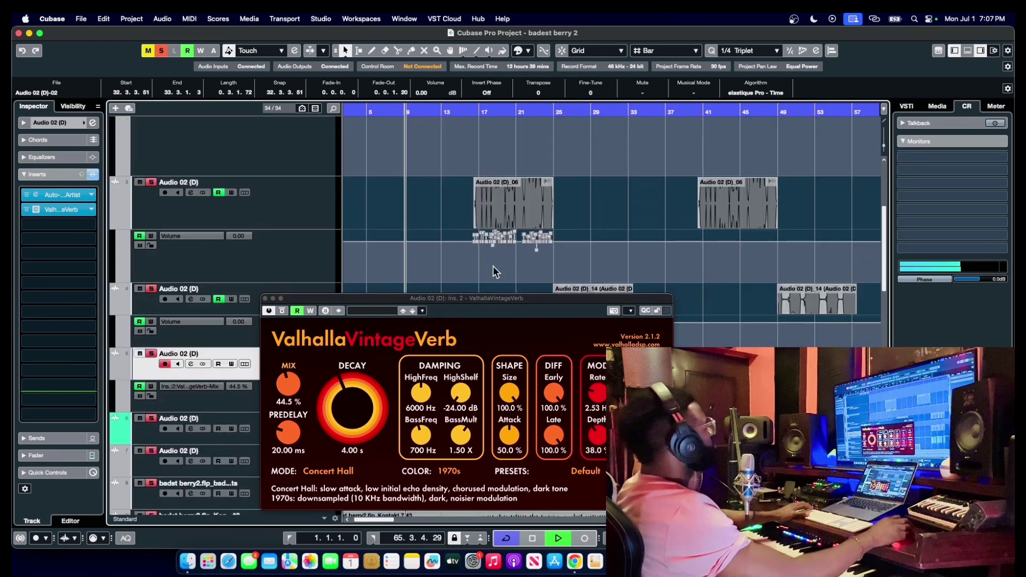
{"action": "scroll", "coordinate": [493, 265], "scroll_direction": "down", "scroll_amount": 4}
{"action": "left_click_drag", "start_coordinate": [545, 298], "coordinate": [537, 367]}
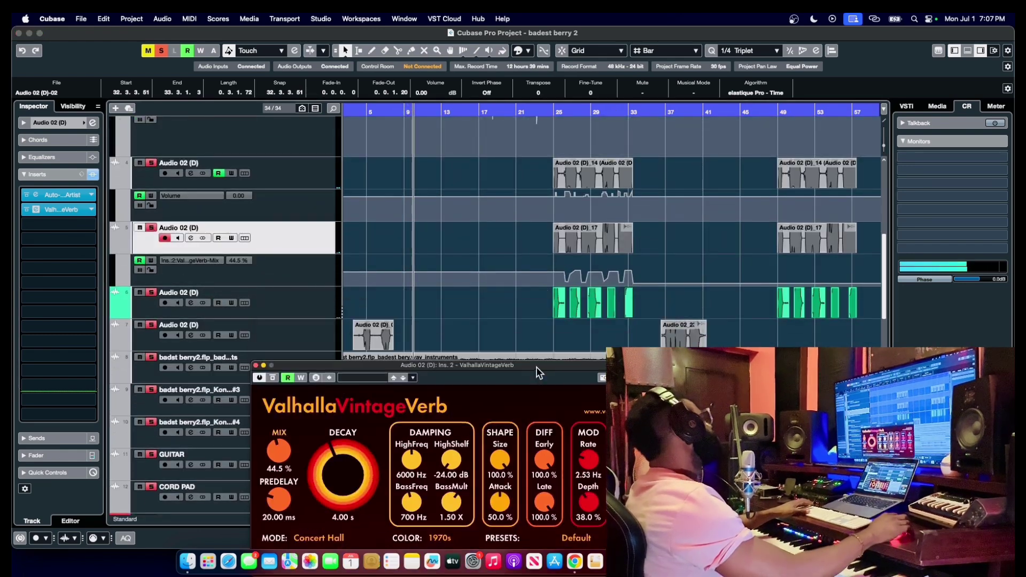
{"action": "left_click_drag", "start_coordinate": [640, 267], "coordinate": [545, 283]}
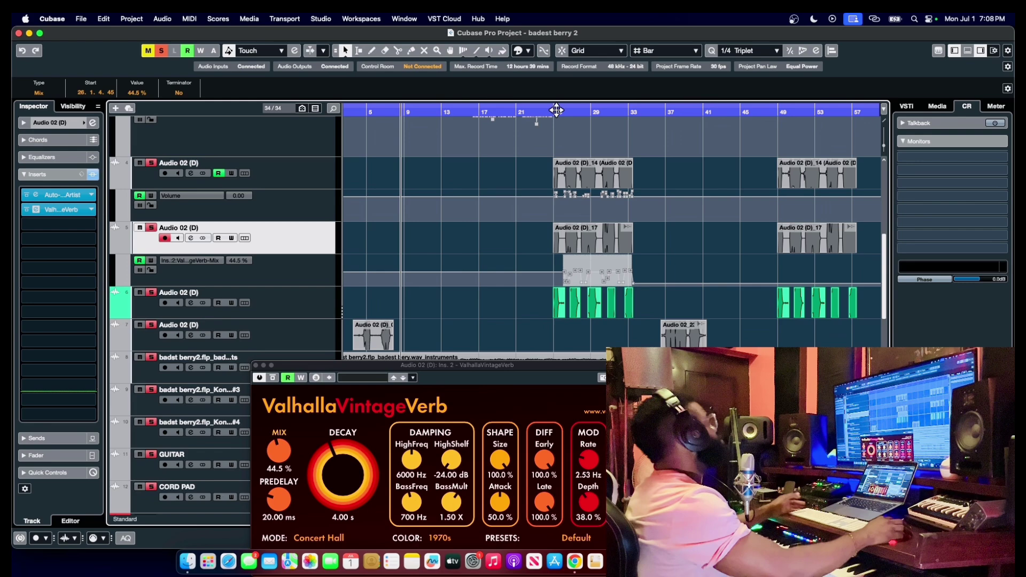
Step: Play back the vocals from bar 25 to check the reverb Mix automation, restart the playback once, and switch to OBS Studio
{"action": "left_click_drag", "start_coordinate": [556, 110], "coordinate": [559, 177]}
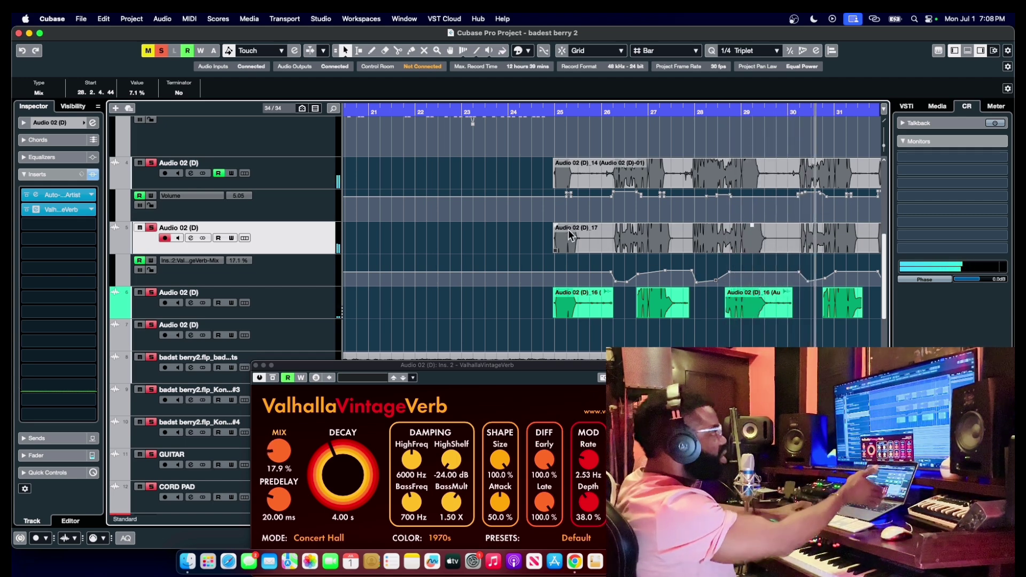
{"action": "key", "text": "space"}
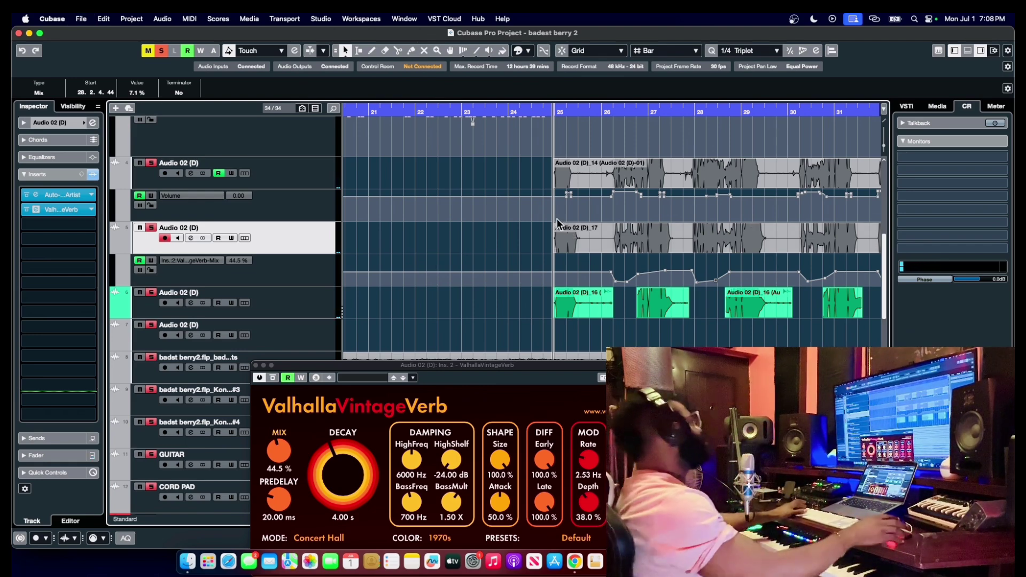
{"action": "key", "text": "space"}
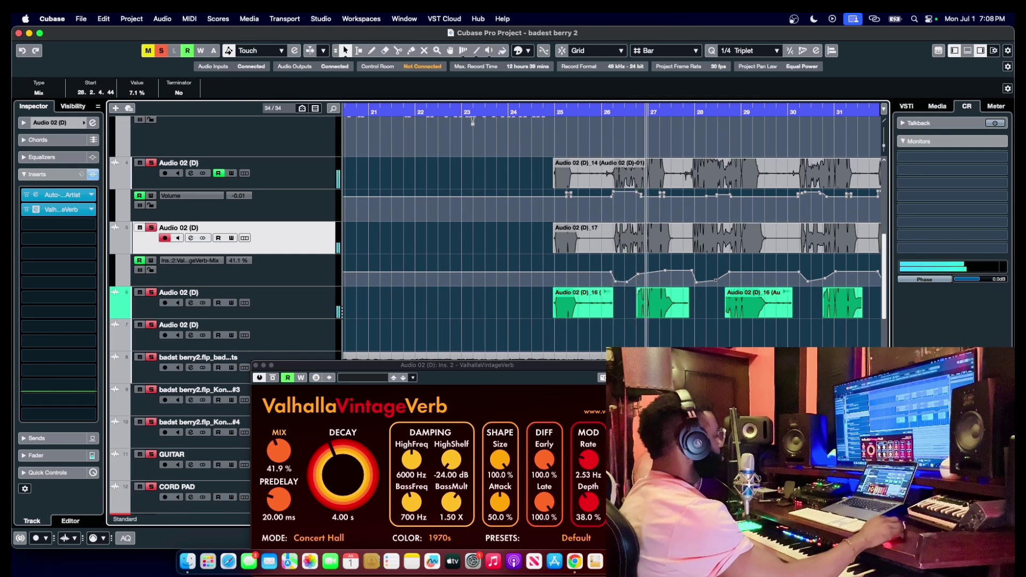
{"action": "key", "text": "super+Tab"}
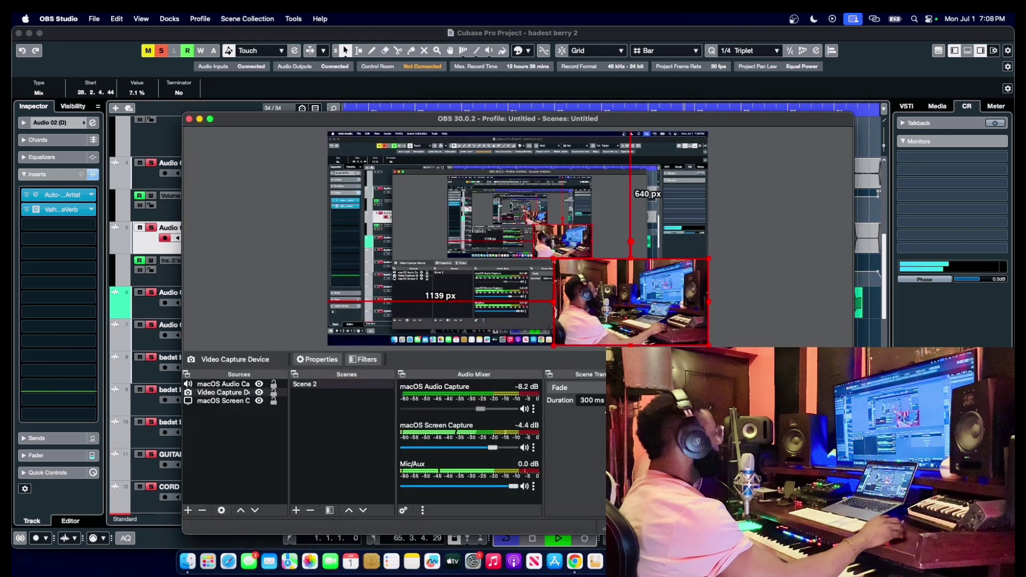